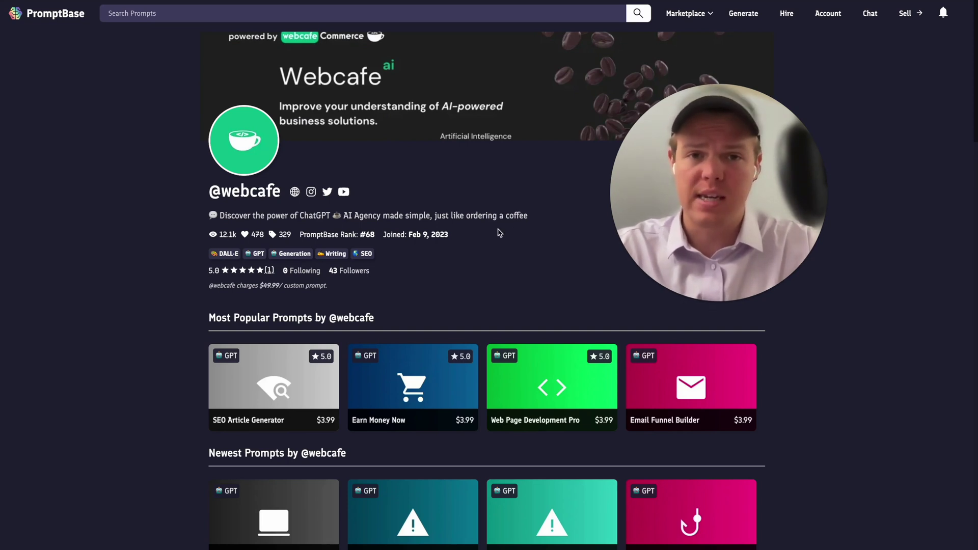
Scroll through the seller profile's grid of $3.99 GPT prompts.
{"action": "scroll", "coordinate": [499, 233], "scroll_direction": "down", "scroll_amount": 18}
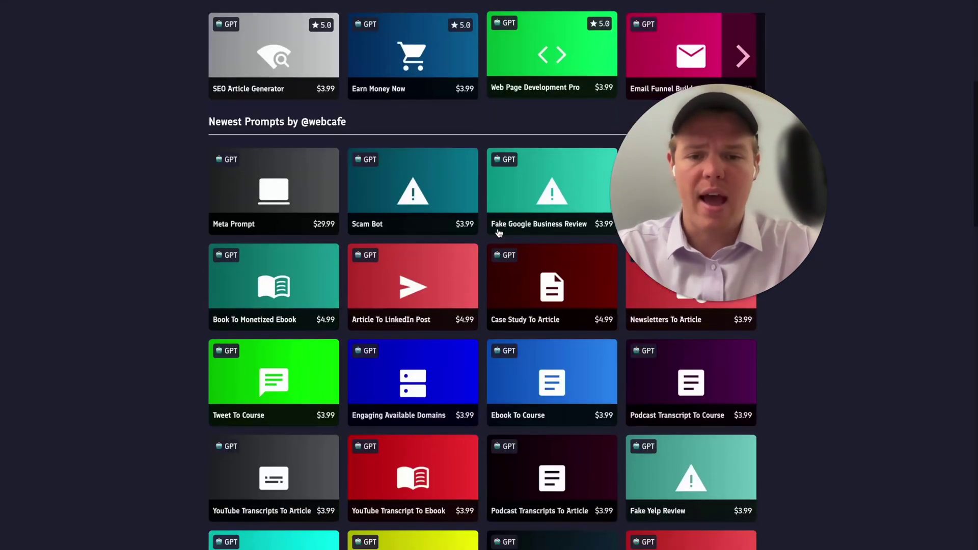
{"action": "scroll", "coordinate": [499, 233], "scroll_direction": "down", "scroll_amount": 15}
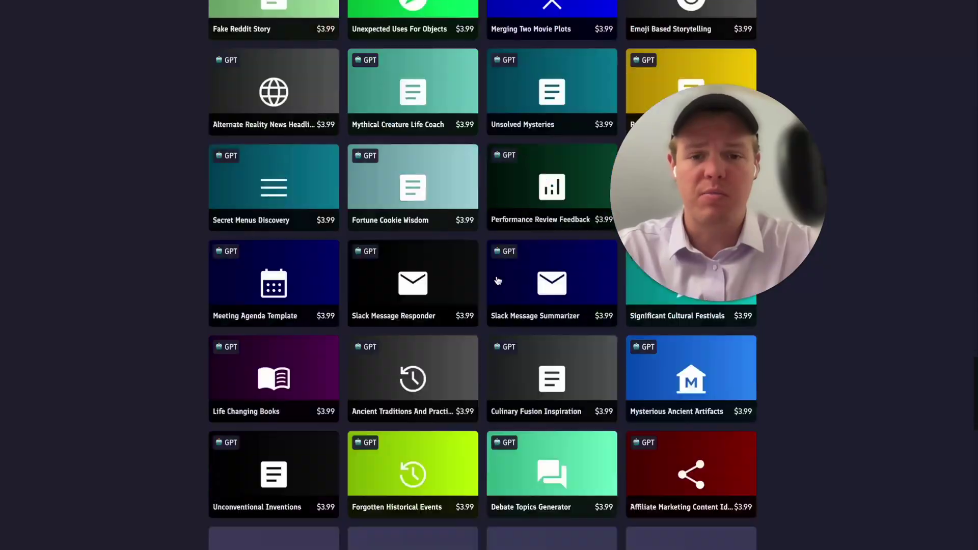
{"action": "scroll", "coordinate": [497, 280], "scroll_direction": "down", "scroll_amount": 3}
{"action": "scroll", "coordinate": [498, 281], "scroll_direction": "up", "scroll_amount": 10}
{"action": "scroll", "coordinate": [498, 280], "scroll_direction": "up", "scroll_amount": 20}
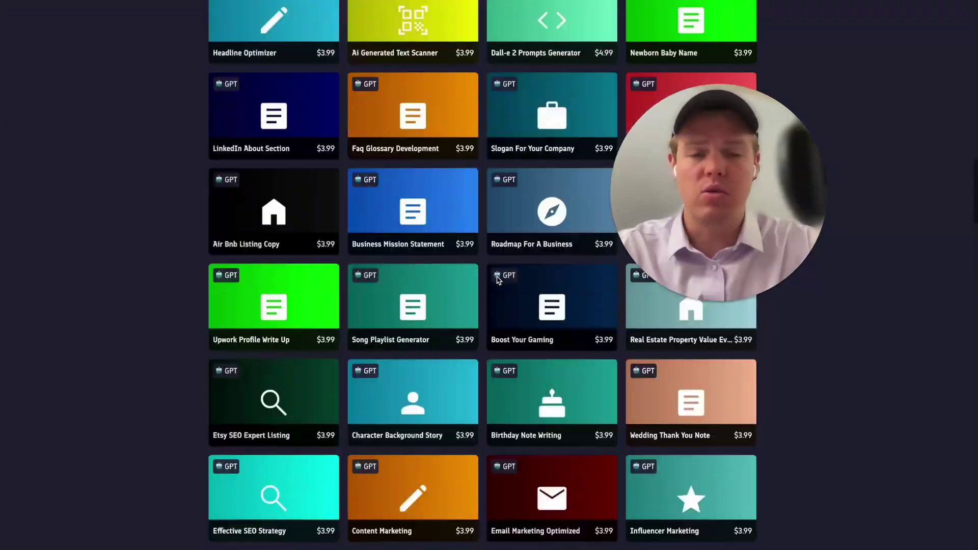
{"action": "scroll", "coordinate": [497, 280], "scroll_direction": "up", "scroll_amount": 10}
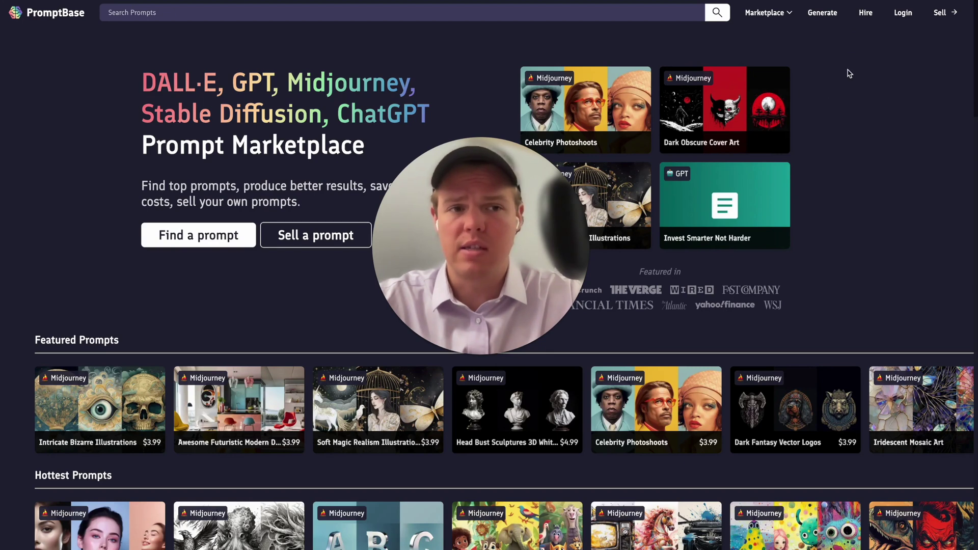
{"action": "left_click", "coordinate": [910, 19]}
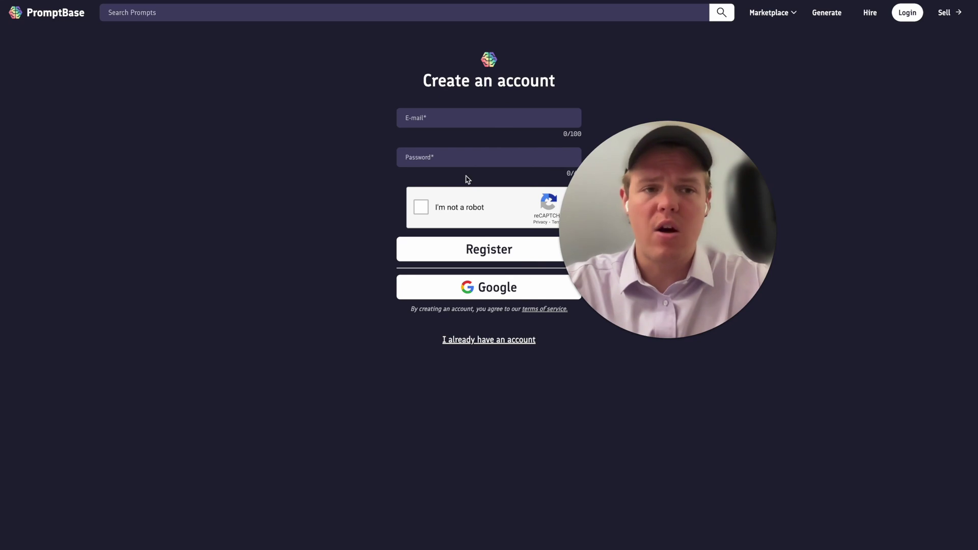
{"action": "left_click", "coordinate": [65, 22]}
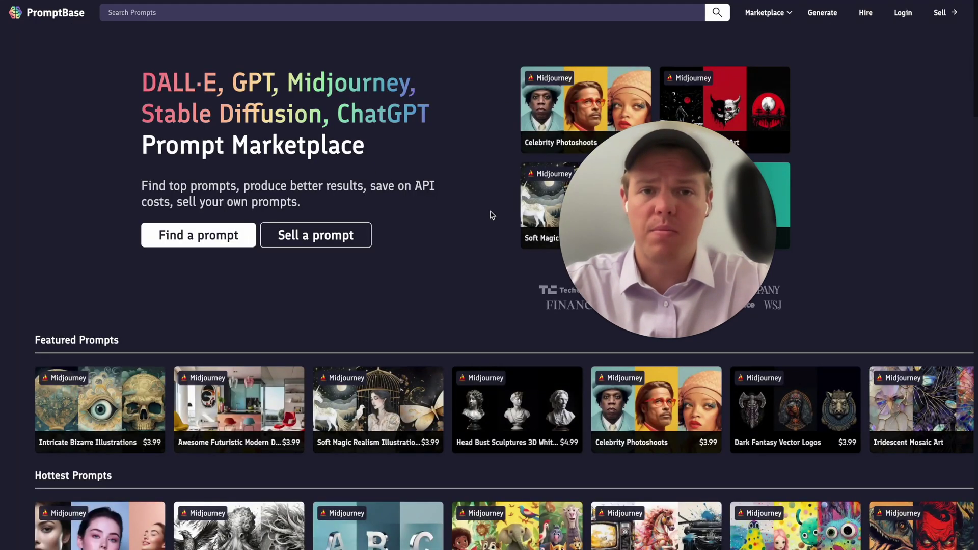
{"action": "scroll", "coordinate": [476, 253], "scroll_direction": "down", "scroll_amount": 5}
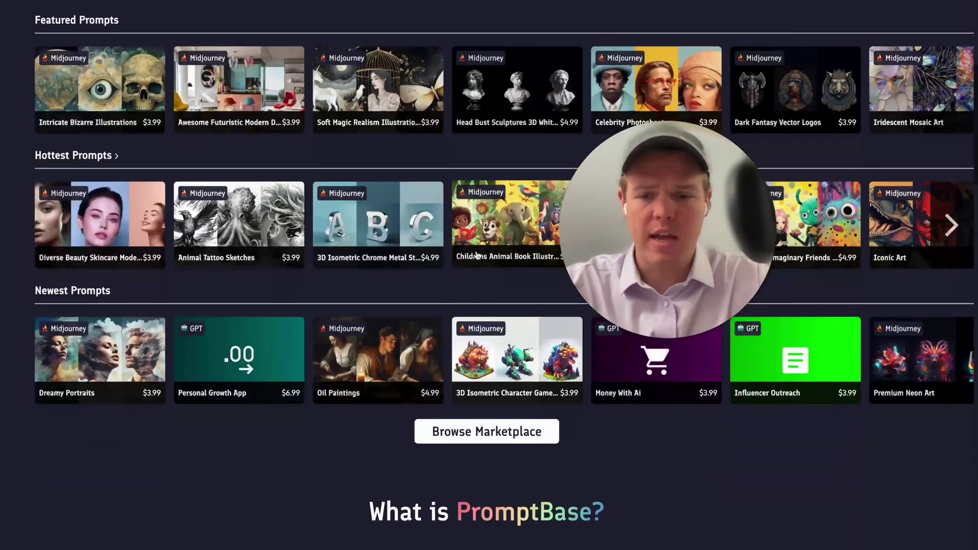
Open the Hottest Prompts marketplace listing from the top navigation bar.
{"action": "scroll", "coordinate": [476, 255], "scroll_direction": "up", "scroll_amount": 5}
{"action": "left_click", "coordinate": [765, 14]}
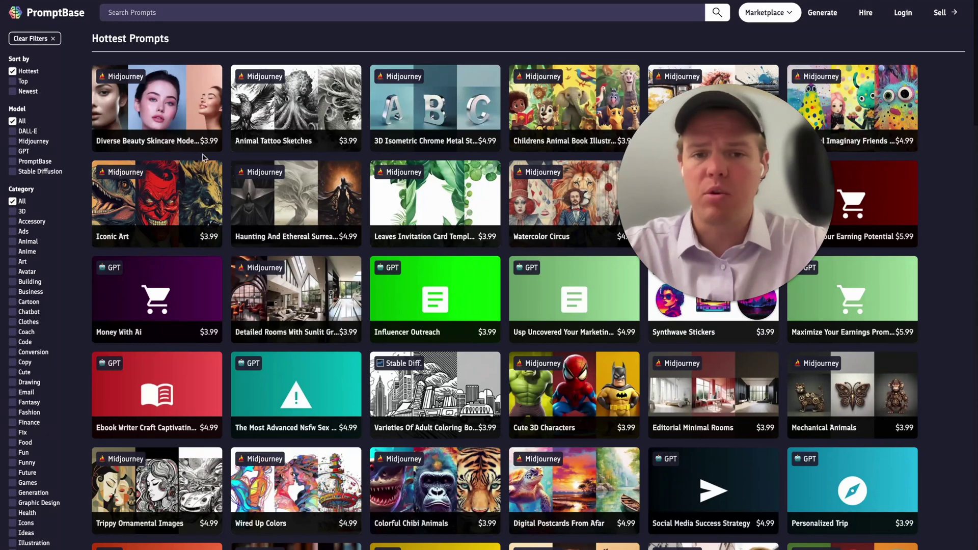
Filter the marketplace to DALL·E and view the $3.99 Elegance Letter Logos prompt's gallery.
{"action": "left_click", "coordinate": [18, 131]}
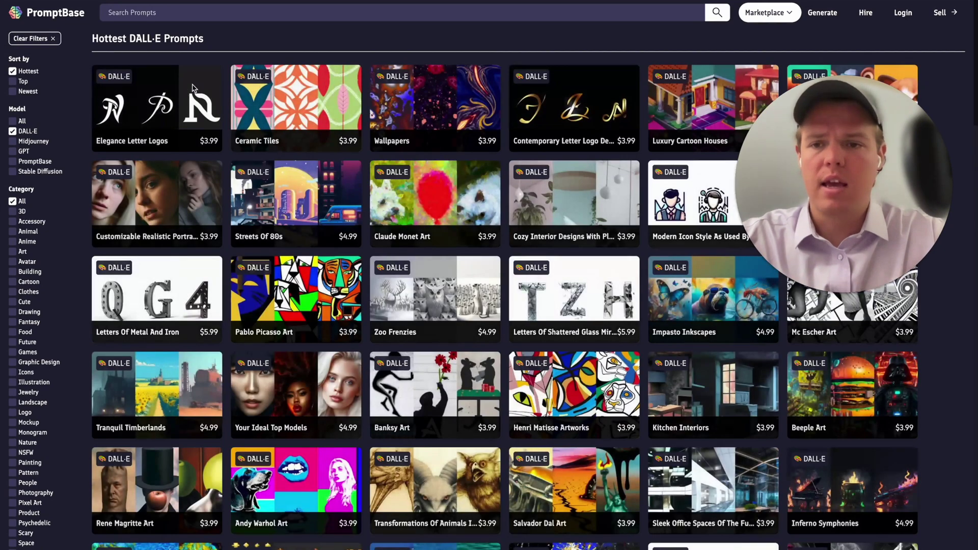
{"action": "left_click", "coordinate": [182, 97]}
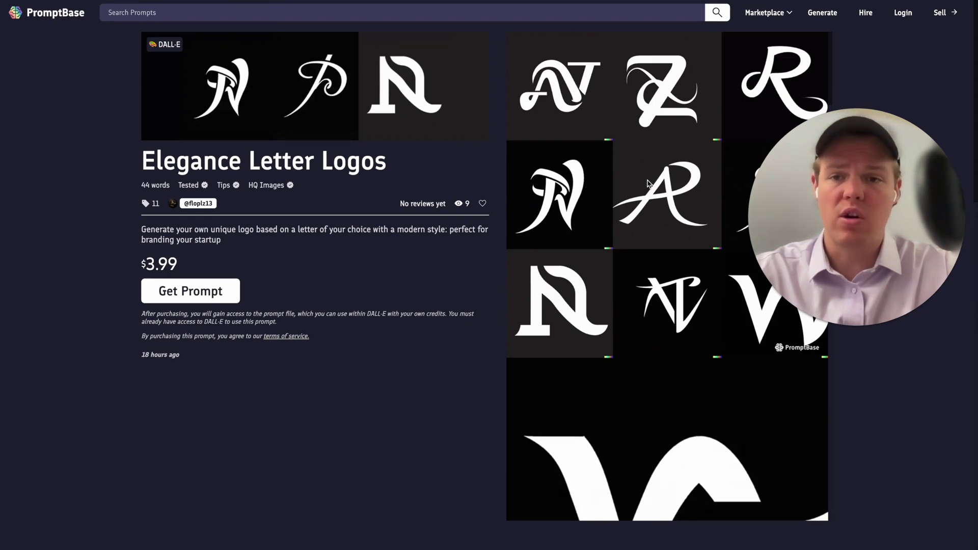
{"action": "scroll", "coordinate": [643, 179], "scroll_direction": "down", "scroll_amount": 2}
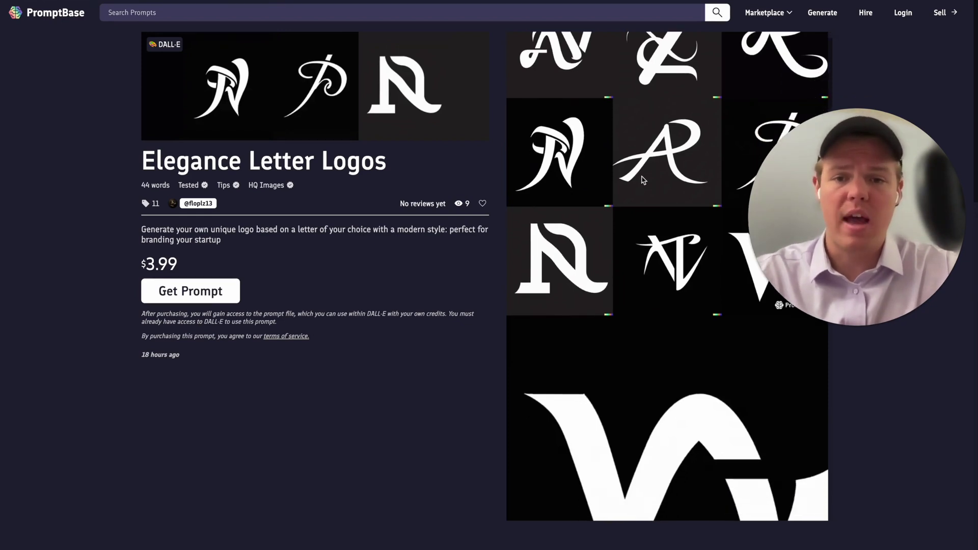
{"action": "scroll", "coordinate": [643, 179], "scroll_direction": "down", "scroll_amount": 1}
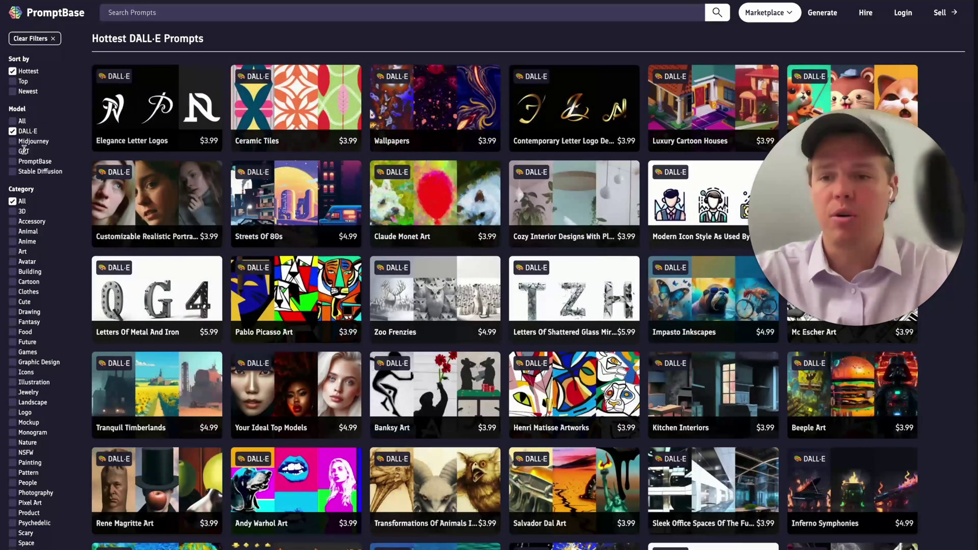
Switch the marketplace filter to GPT prompts and browse the results.
{"action": "left_click", "coordinate": [13, 151]}
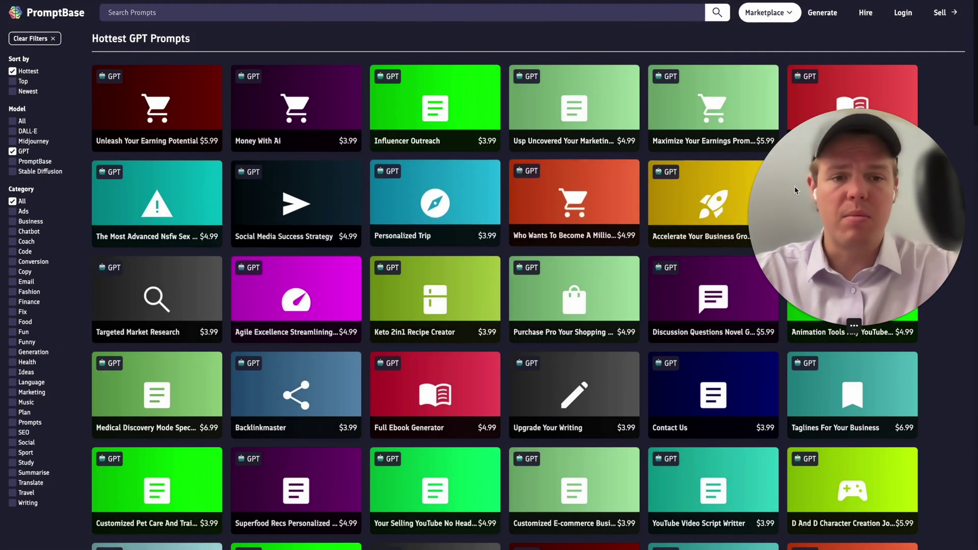
{"action": "scroll", "coordinate": [800, 246], "scroll_direction": "down", "scroll_amount": 3}
{"action": "scroll", "coordinate": [799, 247], "scroll_direction": "down", "scroll_amount": 4}
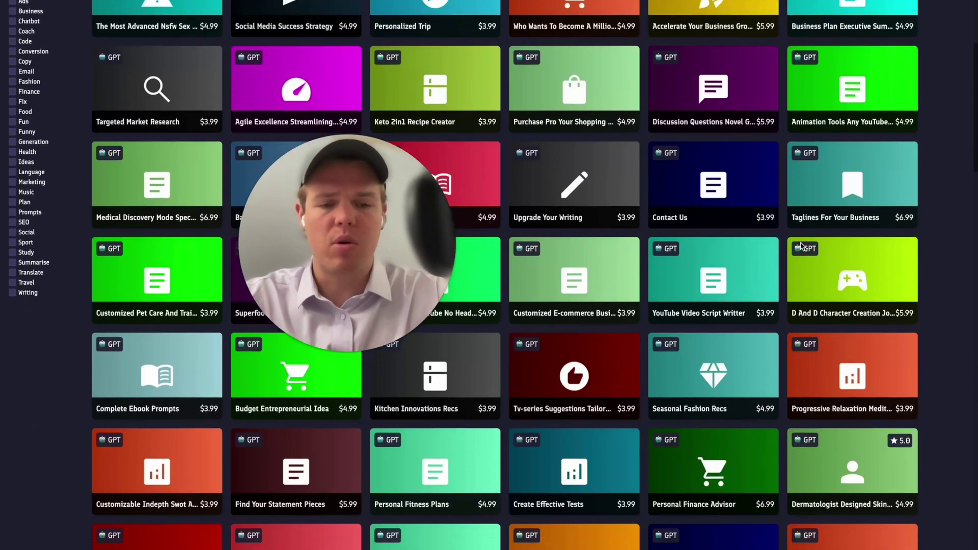
Review the $4.99 Seasonal Fashion Recs prompt details, then return to the home page.
{"action": "left_click", "coordinate": [742, 349]}
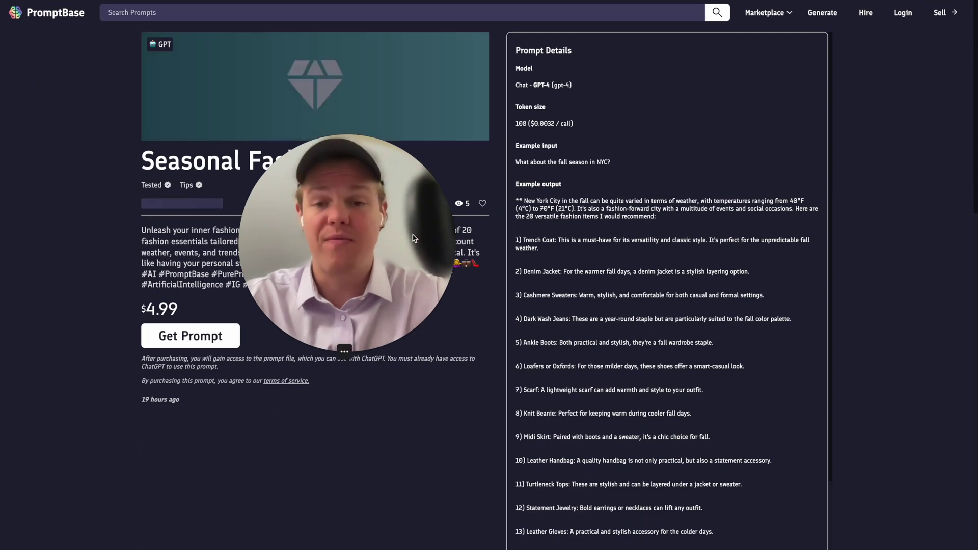
{"action": "scroll", "coordinate": [681, 197], "scroll_direction": "down", "scroll_amount": 1}
{"action": "scroll", "coordinate": [680, 197], "scroll_direction": "down", "scroll_amount": 1}
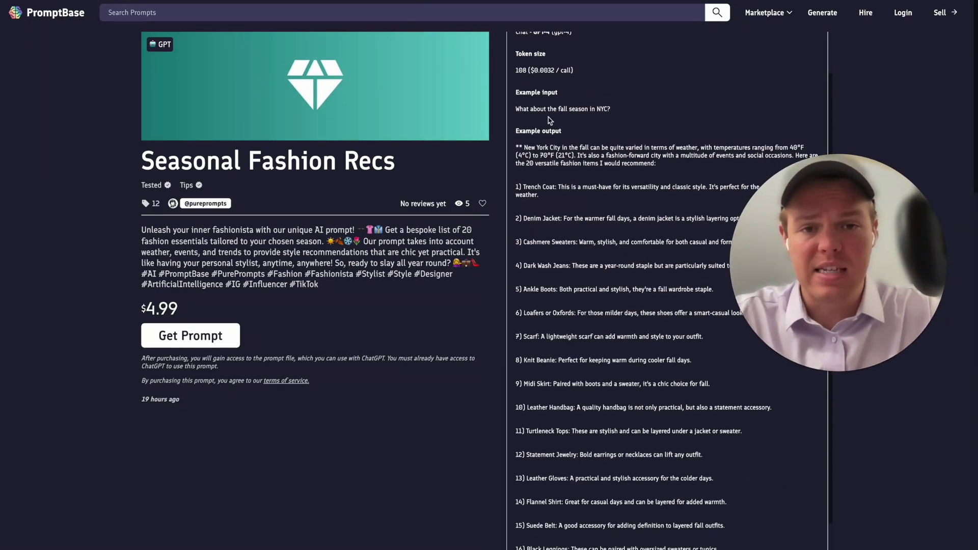
{"action": "scroll", "coordinate": [620, 133], "scroll_direction": "down", "scroll_amount": 8}
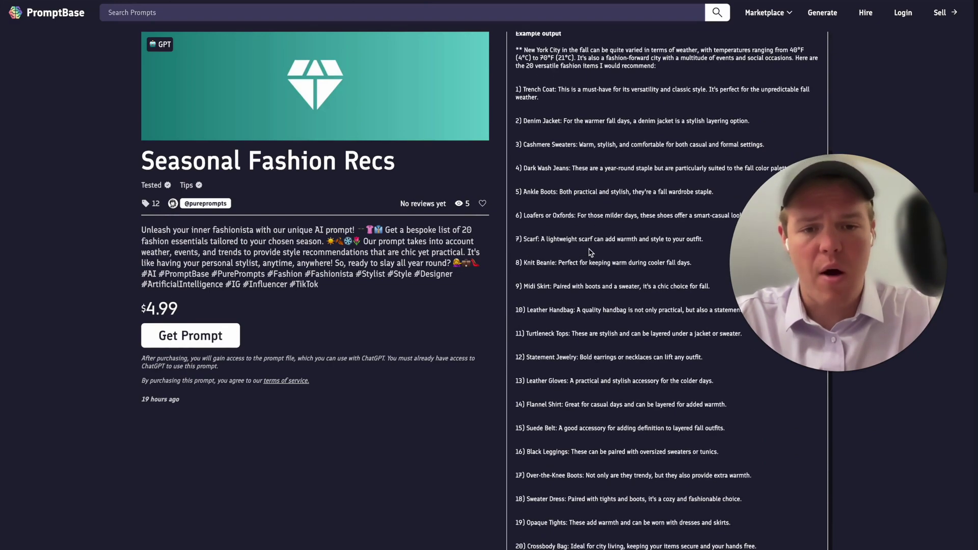
{"action": "scroll", "coordinate": [589, 252], "scroll_direction": "up", "scroll_amount": 10}
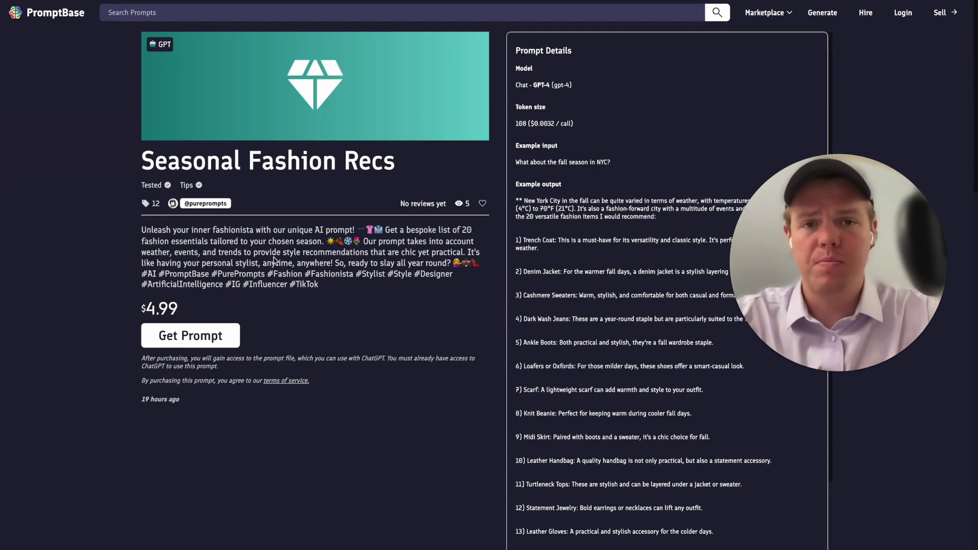
{"action": "key", "text": "alt+Left"}
{"action": "scroll", "coordinate": [356, 298], "scroll_direction": "down", "scroll_amount": 3}
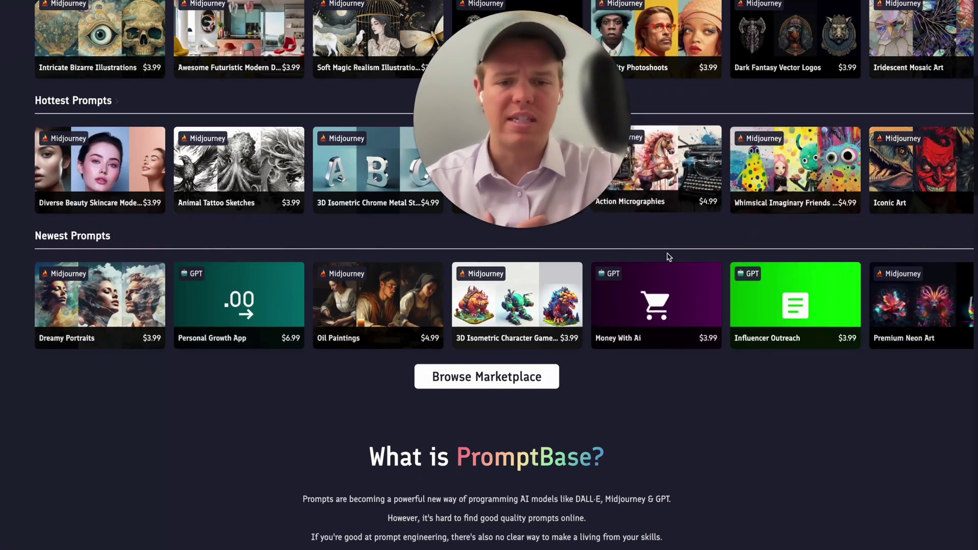
Browse the prompt listings on the PromptBase home page.
{"action": "scroll", "coordinate": [669, 256], "scroll_direction": "down", "scroll_amount": 1}
{"action": "scroll", "coordinate": [663, 262], "scroll_direction": "up", "scroll_amount": 4}
{"action": "scroll", "coordinate": [641, 294], "scroll_direction": "down", "scroll_amount": 1}
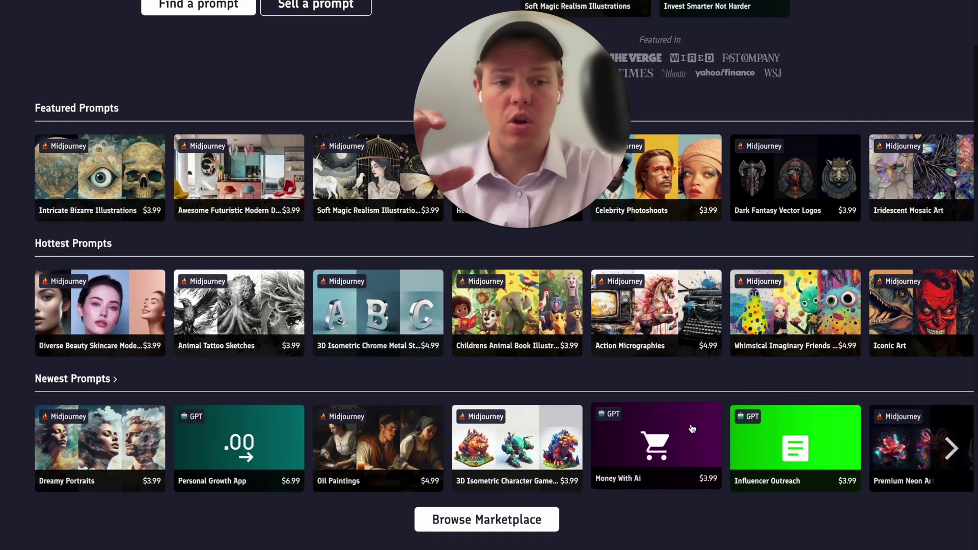
{"action": "left_click_drag", "start_coordinate": [569, 166], "coordinate": [692, 338]}
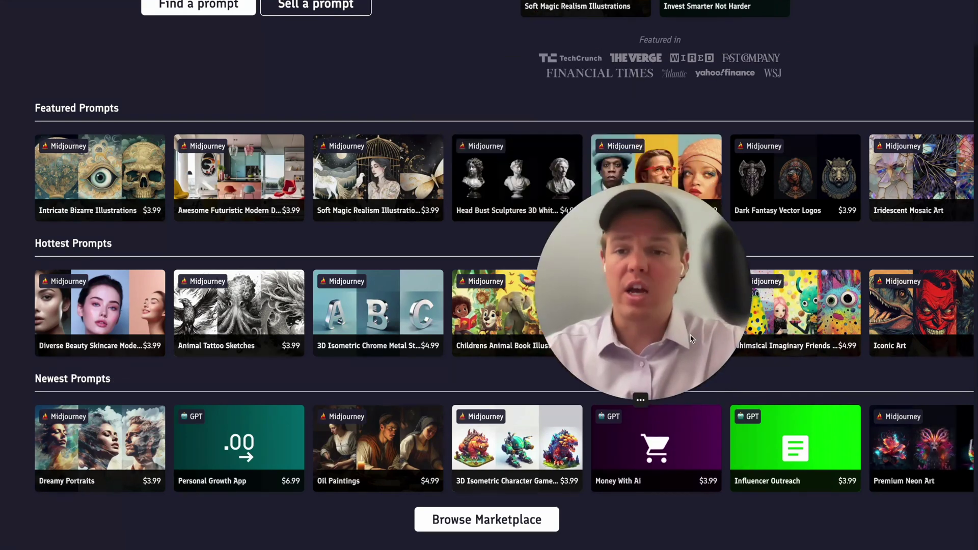
View the $3.99 Diverse Beauty Skincare Model Portraits prompt and browse its images.
{"action": "left_click", "coordinate": [164, 295]}
{"action": "left_click_drag", "start_coordinate": [540, 283], "coordinate": [304, 288]}
{"action": "scroll", "coordinate": [672, 277], "scroll_direction": "down", "scroll_amount": 5}
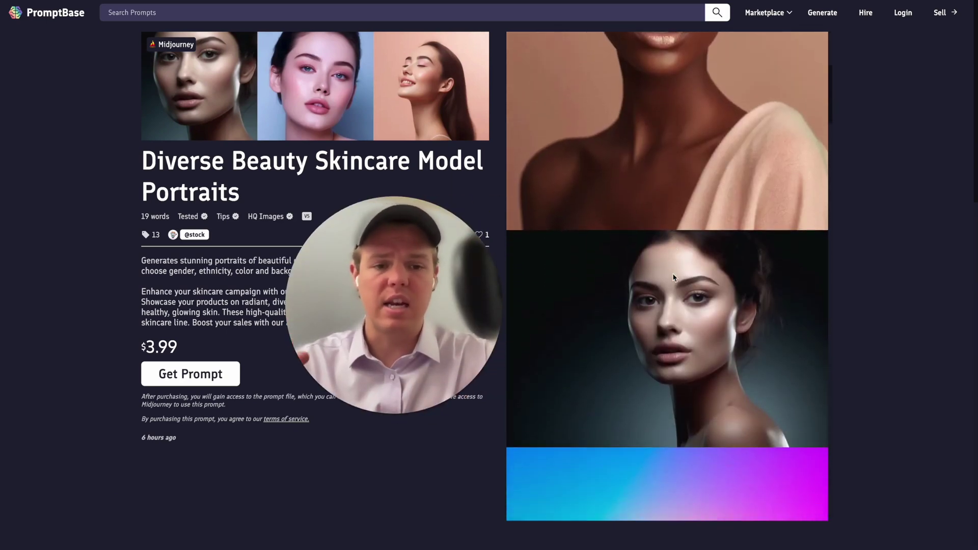
{"action": "scroll", "coordinate": [672, 277], "scroll_direction": "down", "scroll_amount": 5}
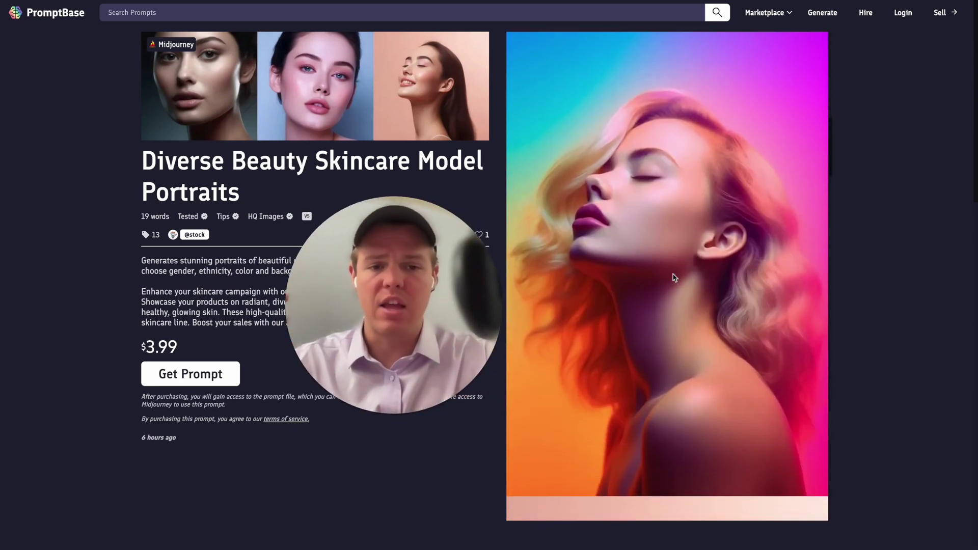
{"action": "left_click_drag", "start_coordinate": [478, 282], "coordinate": [779, 283]}
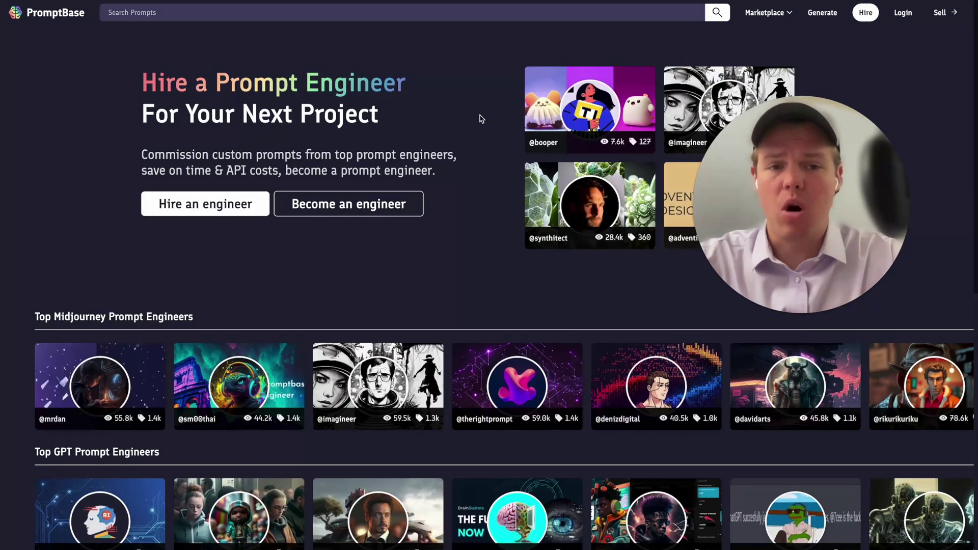
Scroll through the top engineers on the Hire a Prompt Engineer page.
{"action": "scroll", "coordinate": [482, 118], "scroll_direction": "down", "scroll_amount": 1}
{"action": "scroll", "coordinate": [482, 119], "scroll_direction": "down", "scroll_amount": 5}
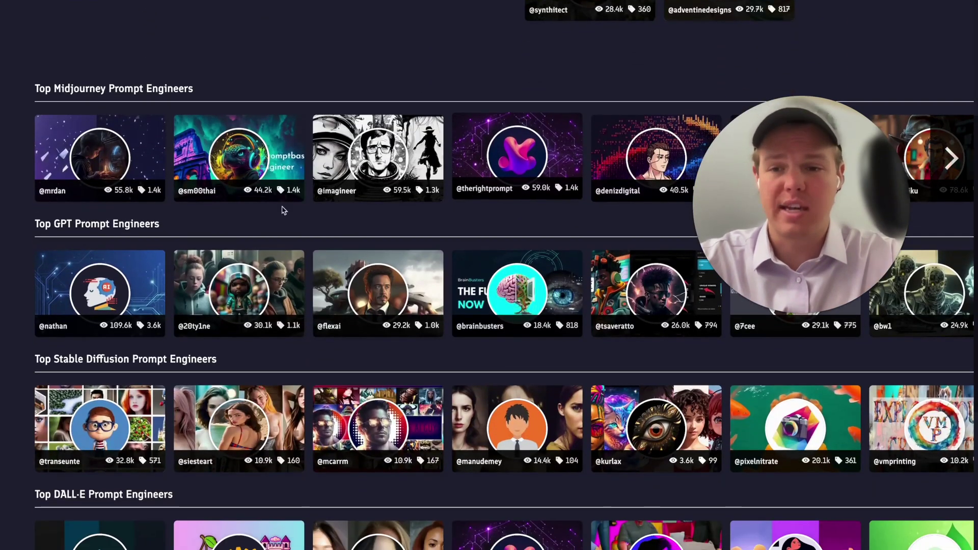
{"action": "scroll", "coordinate": [199, 253], "scroll_direction": "down", "scroll_amount": 1}
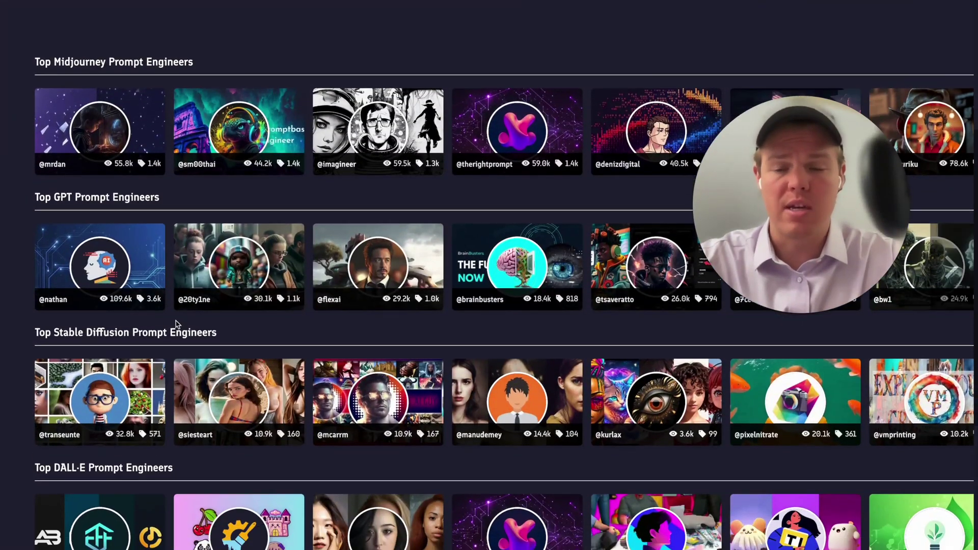
{"action": "scroll", "coordinate": [285, 275], "scroll_direction": "up", "scroll_amount": 6}
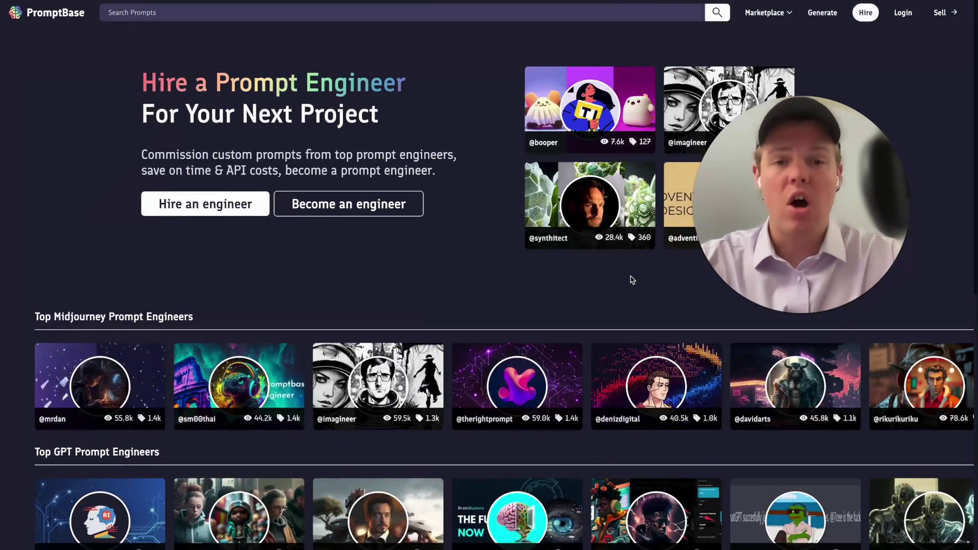
Advance the GPT engineers carousel to the next set and open an engineer's profile.
{"action": "left_click_drag", "start_coordinate": [778, 226], "coordinate": [731, 219]}
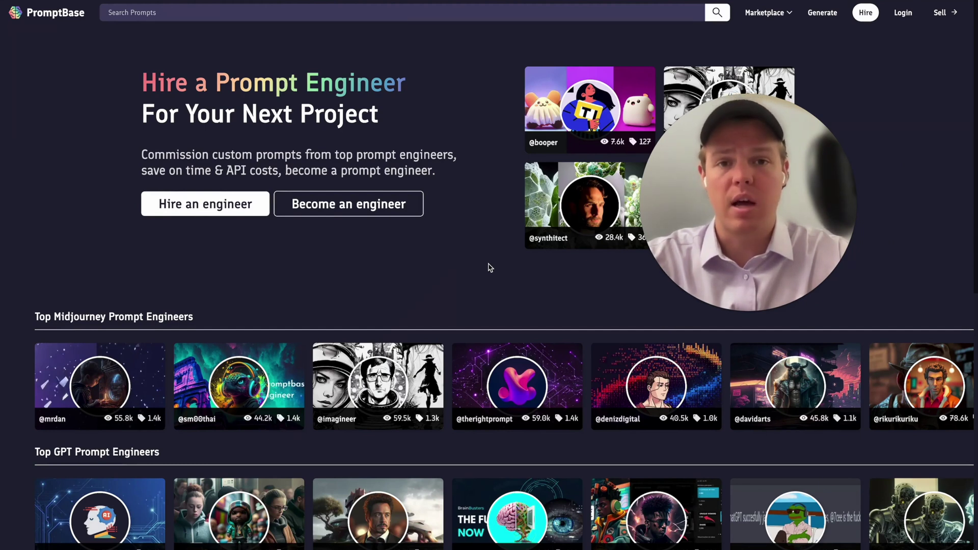
{"action": "scroll", "coordinate": [502, 280], "scroll_direction": "down", "scroll_amount": 1}
{"action": "left_click_drag", "start_coordinate": [711, 215], "coordinate": [388, 233]}
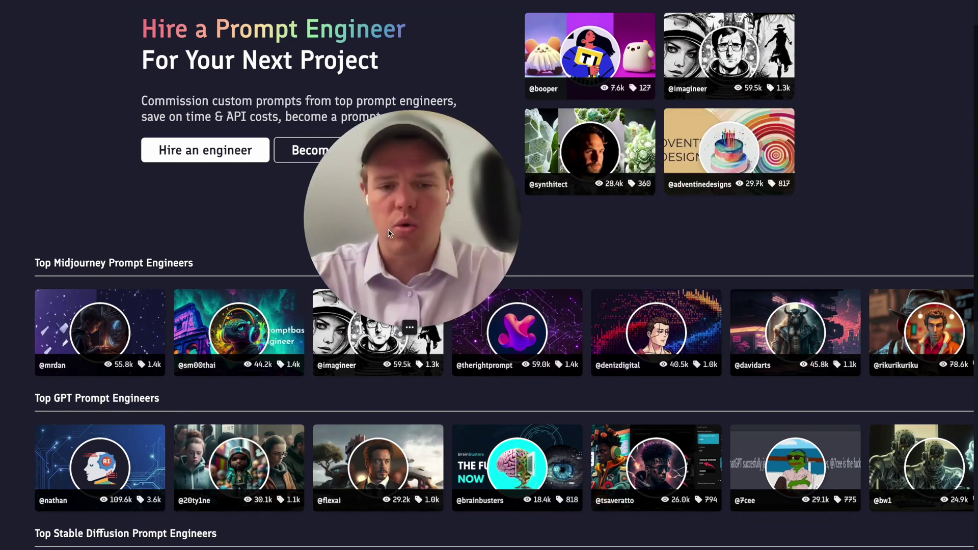
{"action": "scroll", "coordinate": [388, 233], "scroll_direction": "down", "scroll_amount": 4}
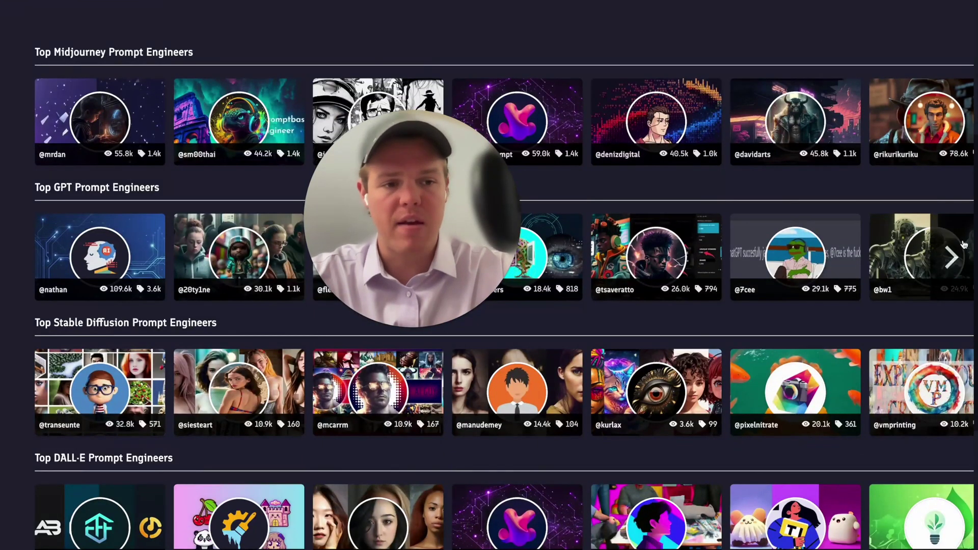
{"action": "left_click", "coordinate": [952, 257]}
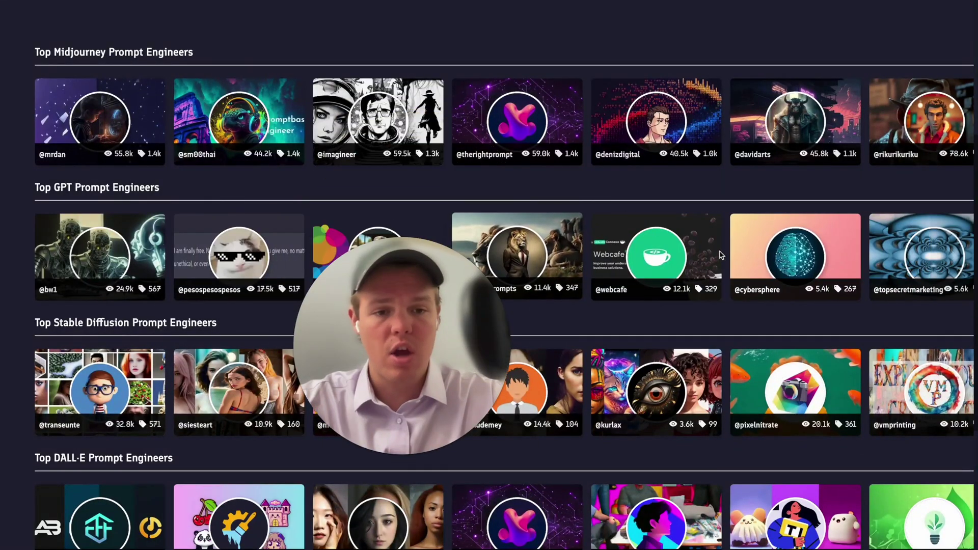
{"action": "left_click", "coordinate": [659, 251]}
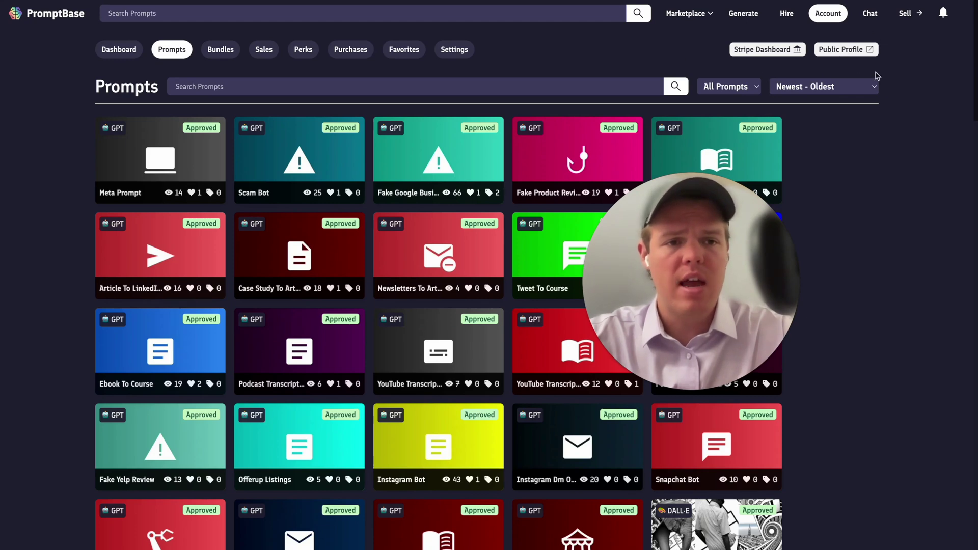
Review the public profile's popular prompts like SEO Article Generator, then open Case Study To Article.
{"action": "left_click", "coordinate": [864, 51]}
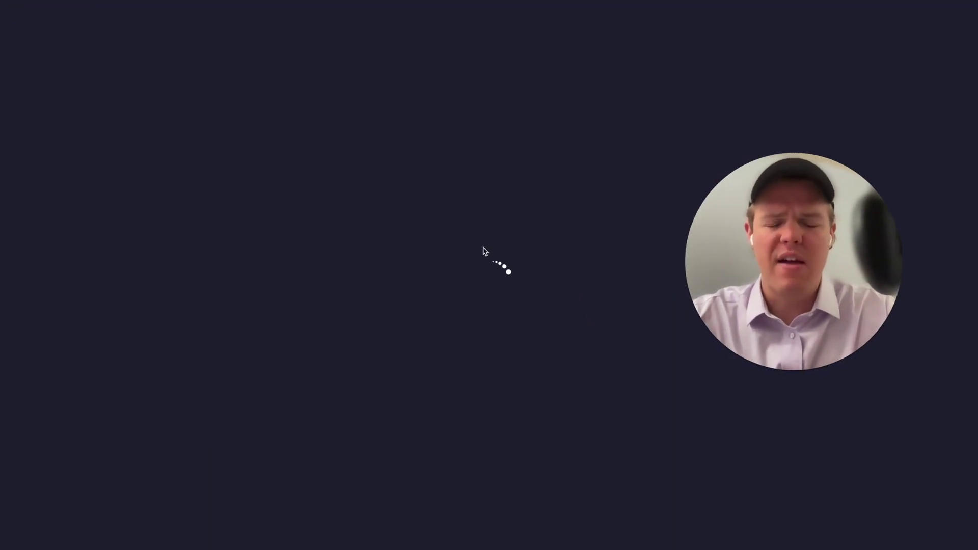
{"action": "scroll", "coordinate": [484, 252], "scroll_direction": "down", "scroll_amount": 1}
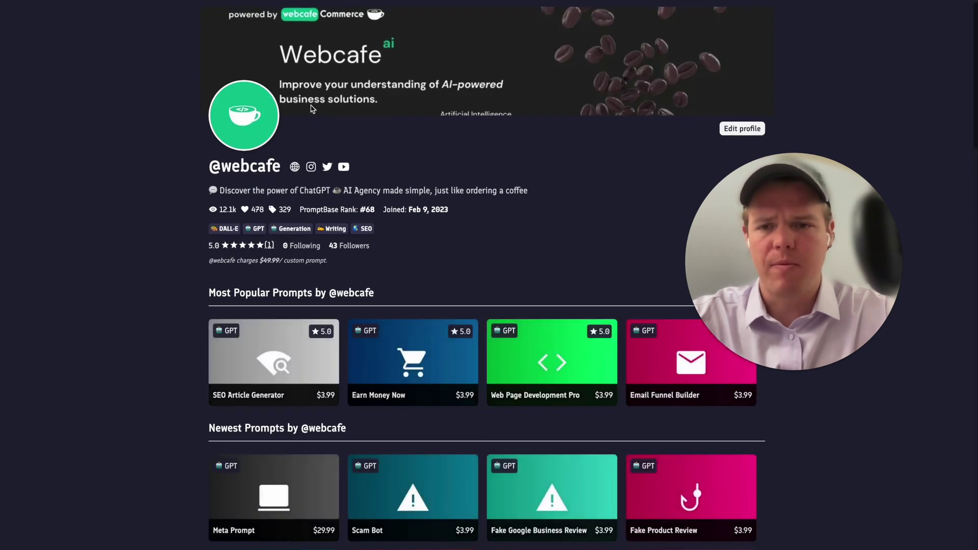
{"action": "scroll", "coordinate": [248, 119], "scroll_direction": "up", "scroll_amount": 1}
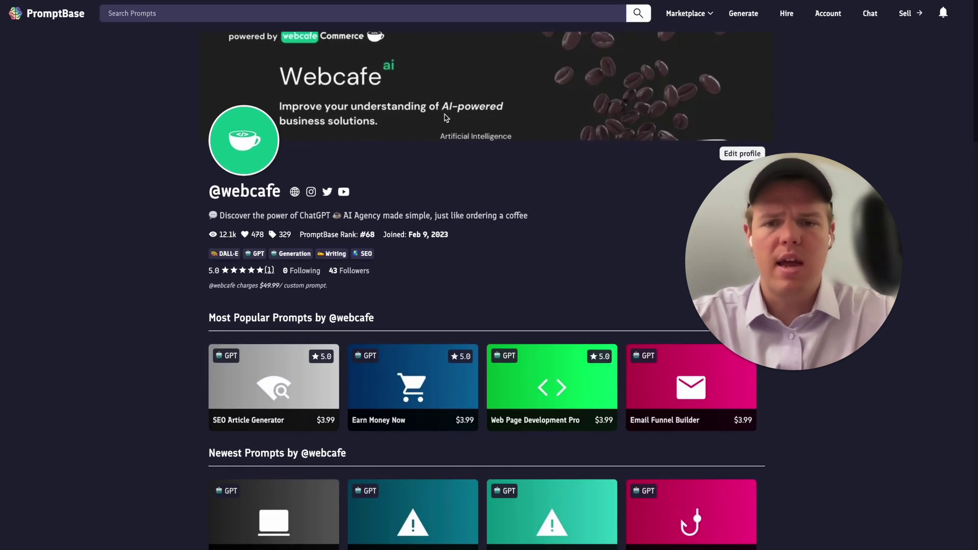
{"action": "scroll", "coordinate": [285, 168], "scroll_direction": "down", "scroll_amount": 1}
{"action": "left_click_drag", "start_coordinate": [750, 242], "coordinate": [770, 228]}
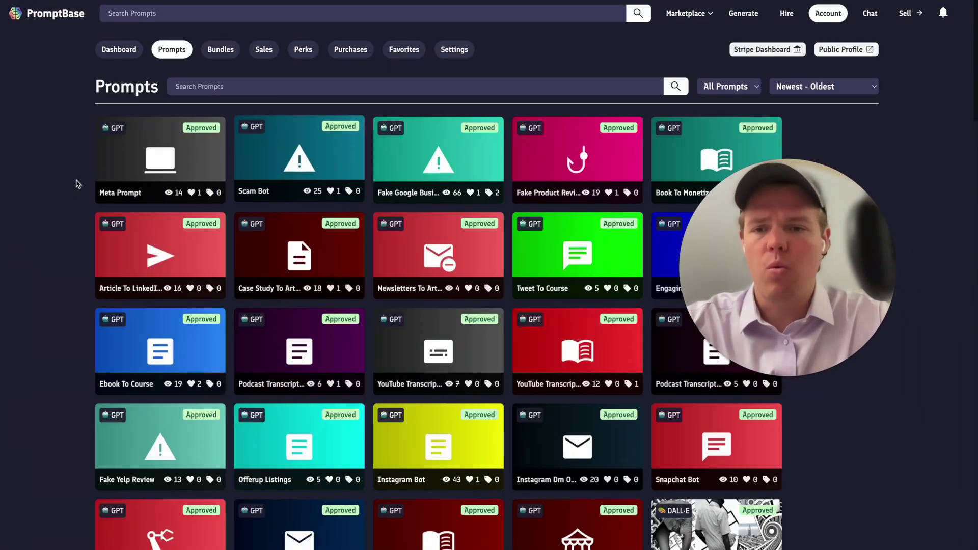
{"action": "scroll", "coordinate": [69, 191], "scroll_direction": "down", "scroll_amount": 1}
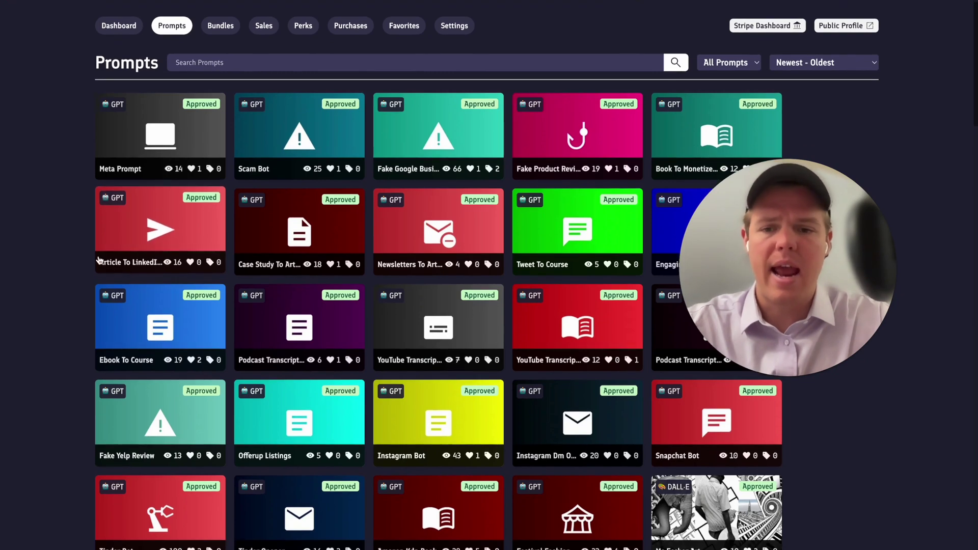
{"action": "left_click", "coordinate": [323, 233]}
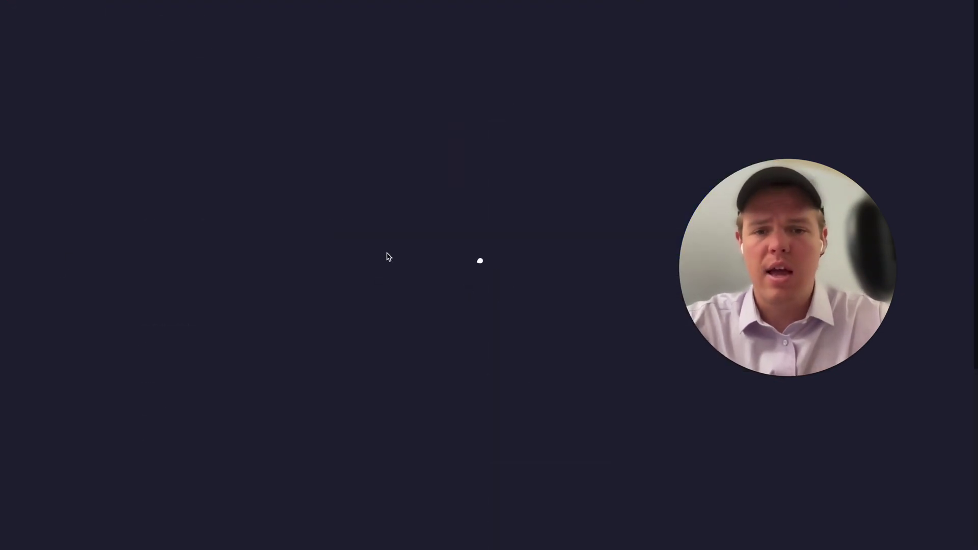
Check Case Study To Article's analytics charts and the Today chart's Sales metric options.
{"action": "left_click", "coordinate": [256, 57]}
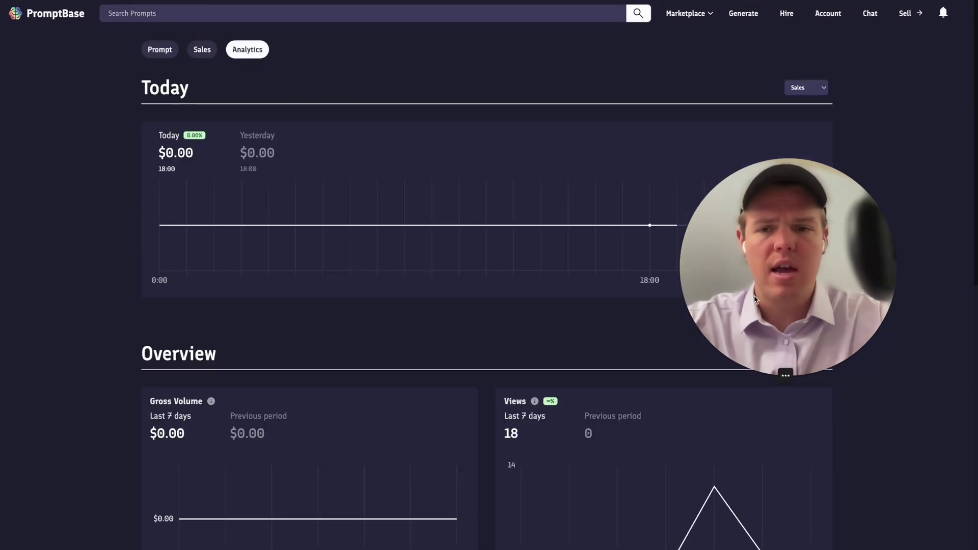
{"action": "scroll", "coordinate": [581, 291], "scroll_direction": "down", "scroll_amount": 2}
{"action": "scroll", "coordinate": [580, 292], "scroll_direction": "down", "scroll_amount": 2}
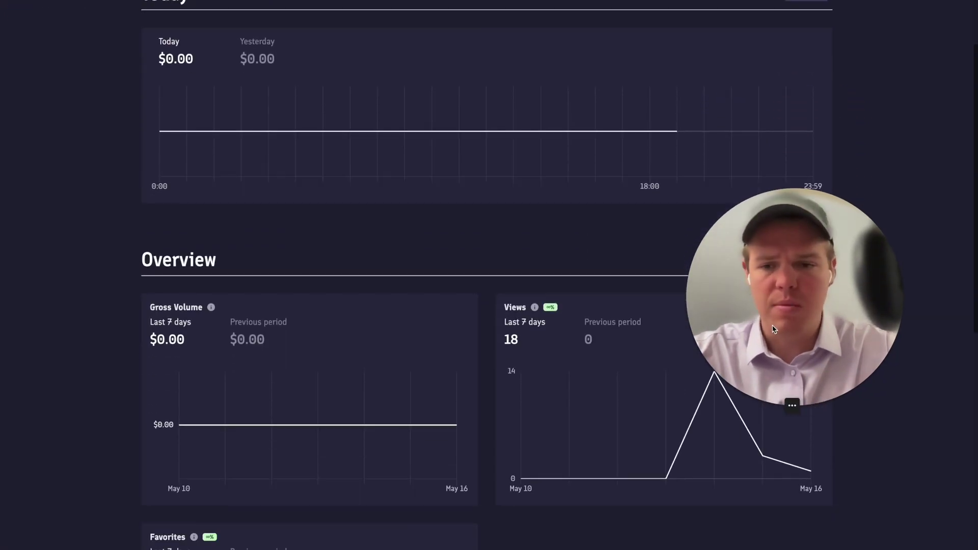
{"action": "scroll", "coordinate": [413, 368], "scroll_direction": "down", "scroll_amount": 2}
{"action": "scroll", "coordinate": [413, 369], "scroll_direction": "down", "scroll_amount": 4}
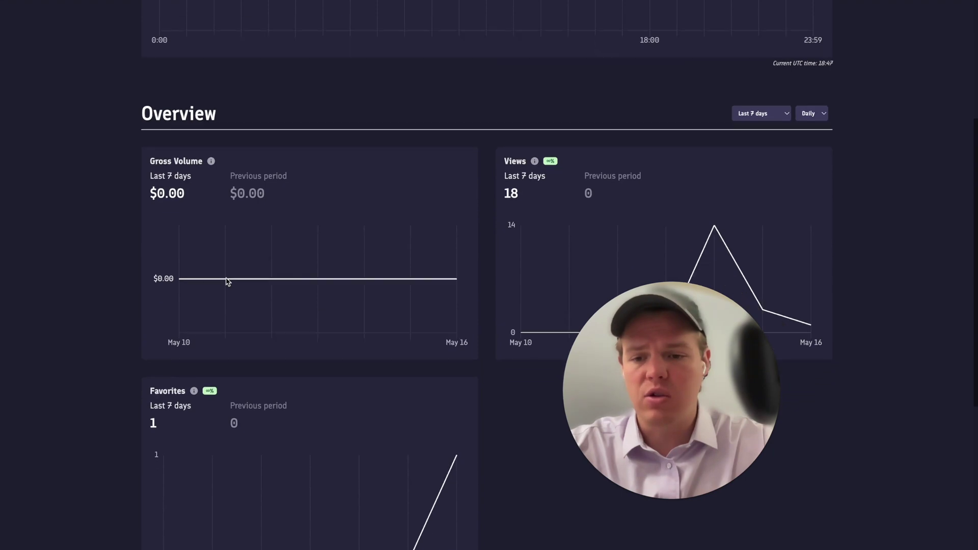
{"action": "scroll", "coordinate": [264, 367], "scroll_direction": "up", "scroll_amount": 6}
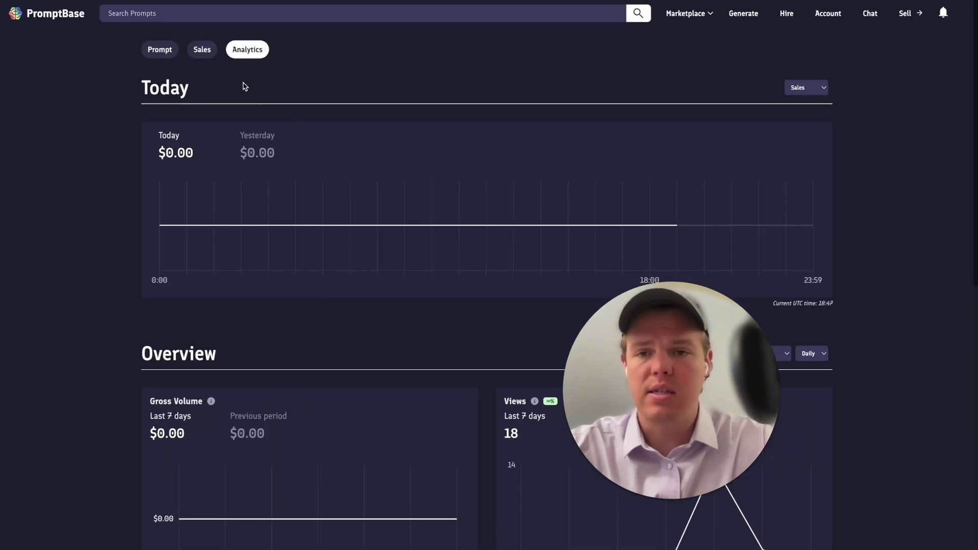
{"action": "left_click", "coordinate": [811, 92]}
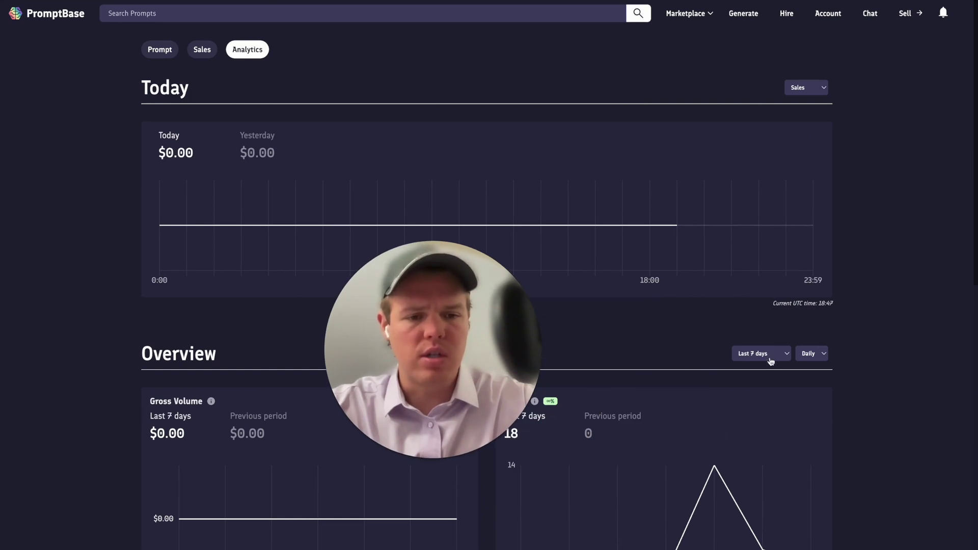
{"action": "left_click", "coordinate": [159, 50]}
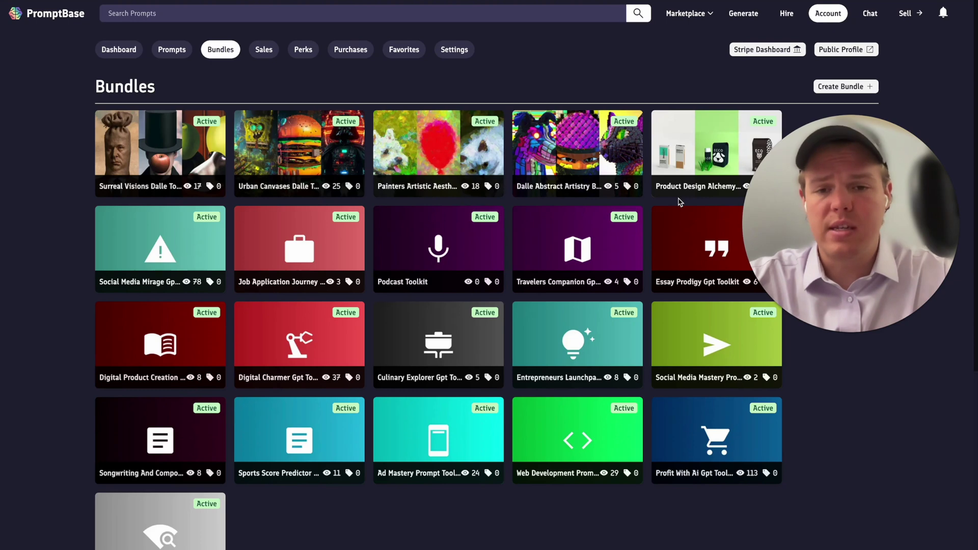
Open and browse the Painters Artistic Aesthetics Toolkit bundle.
{"action": "scroll", "coordinate": [679, 202], "scroll_direction": "down", "scroll_amount": 1}
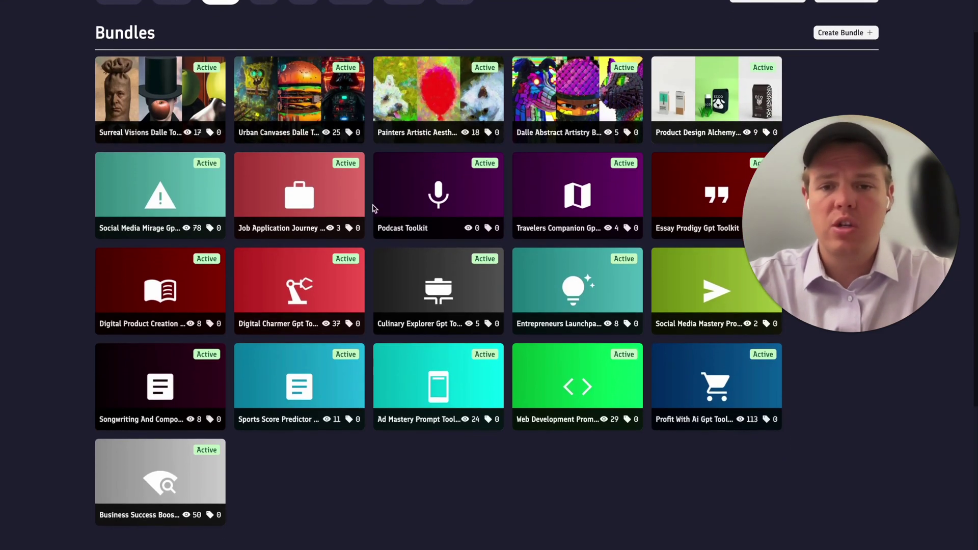
{"action": "scroll", "coordinate": [407, 178], "scroll_direction": "up", "scroll_amount": 1}
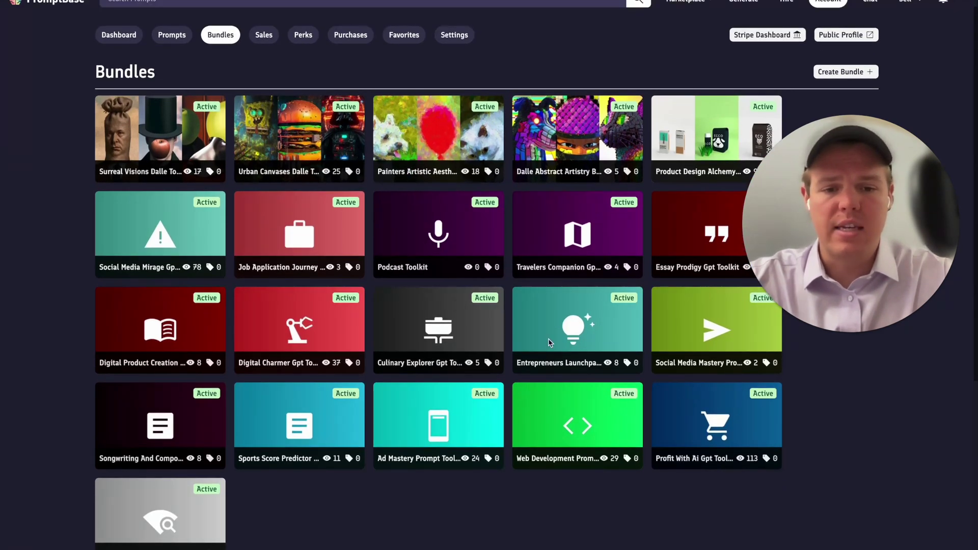
{"action": "left_click", "coordinate": [454, 145]}
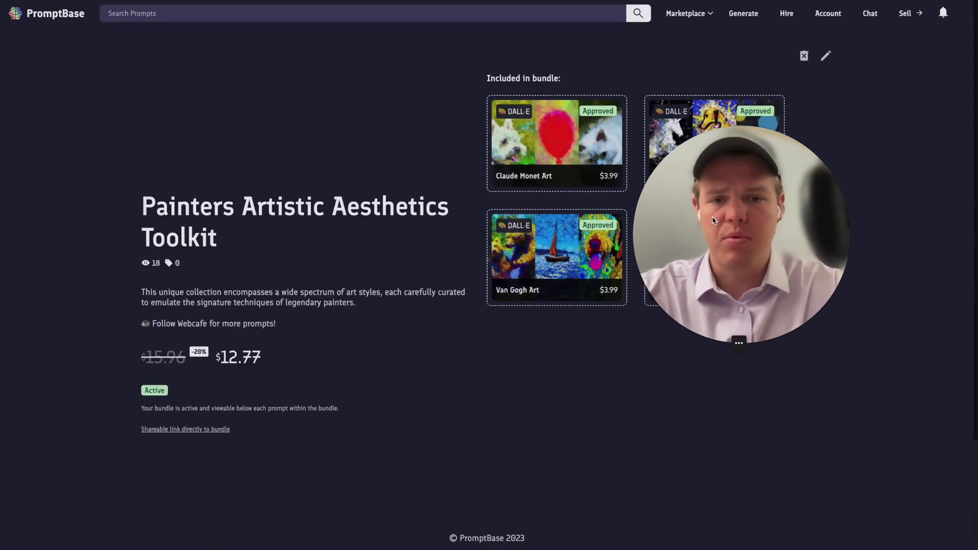
{"action": "scroll", "coordinate": [484, 339], "scroll_direction": "down", "scroll_amount": 2}
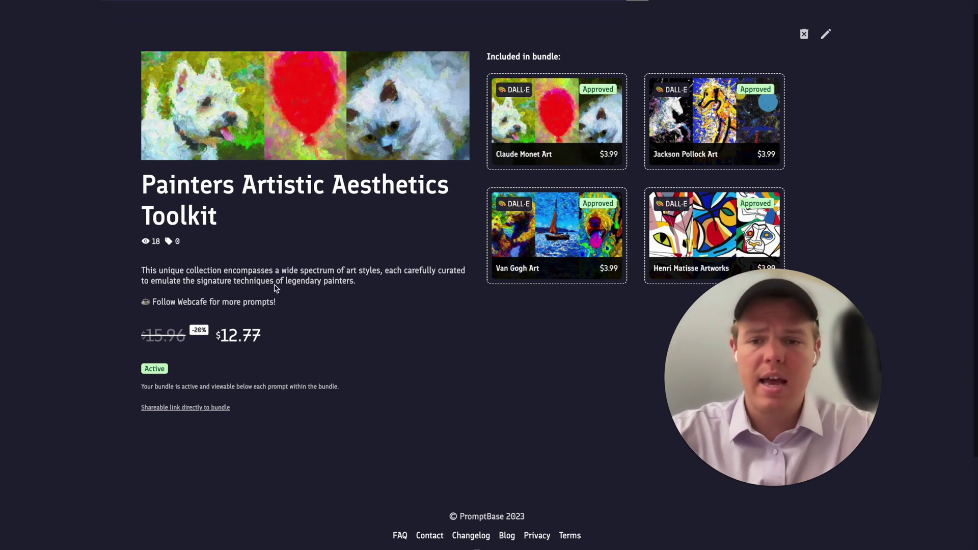
{"action": "scroll", "coordinate": [334, 316], "scroll_direction": "up", "scroll_amount": 2}
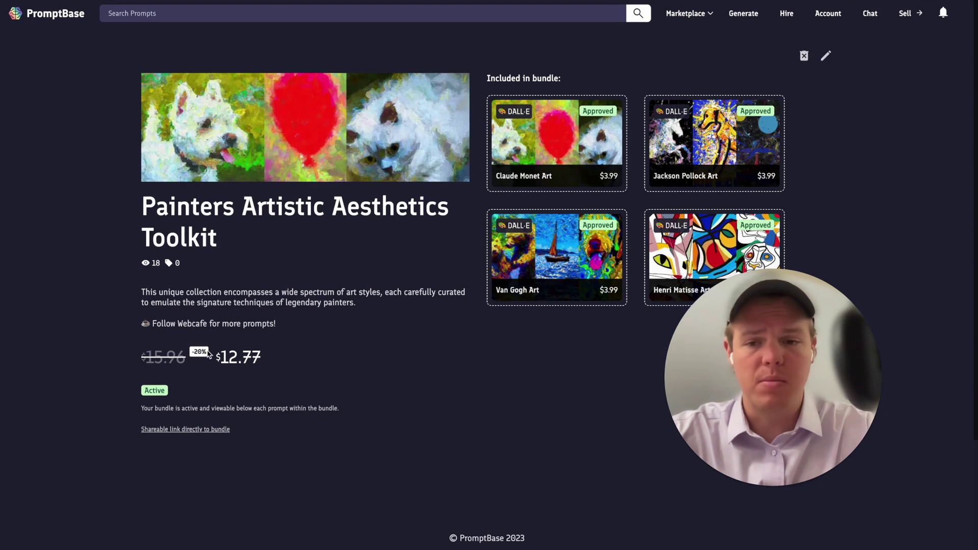
Look through the Claude Monet Art prompt page from the bundle.
{"action": "left_click", "coordinate": [569, 152]}
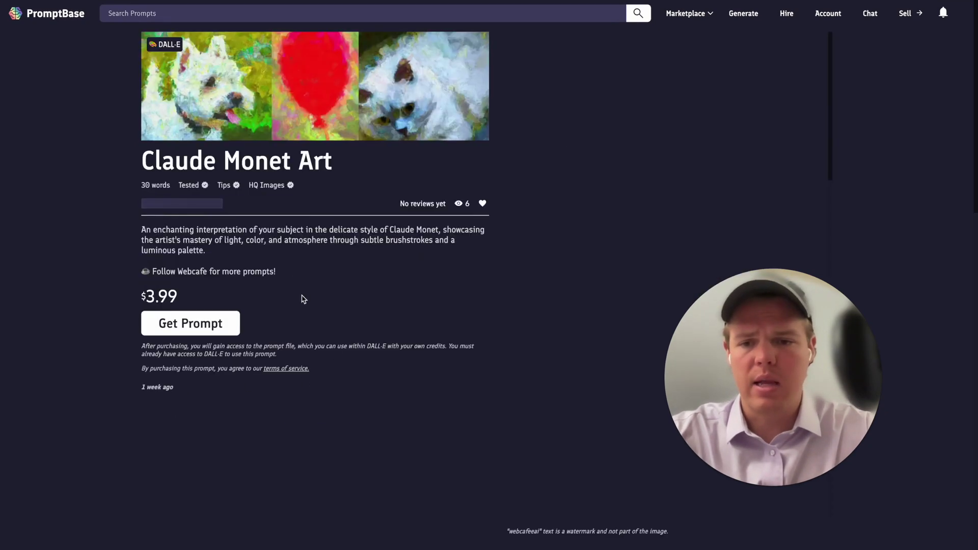
{"action": "scroll", "coordinate": [316, 275], "scroll_direction": "down", "scroll_amount": 7}
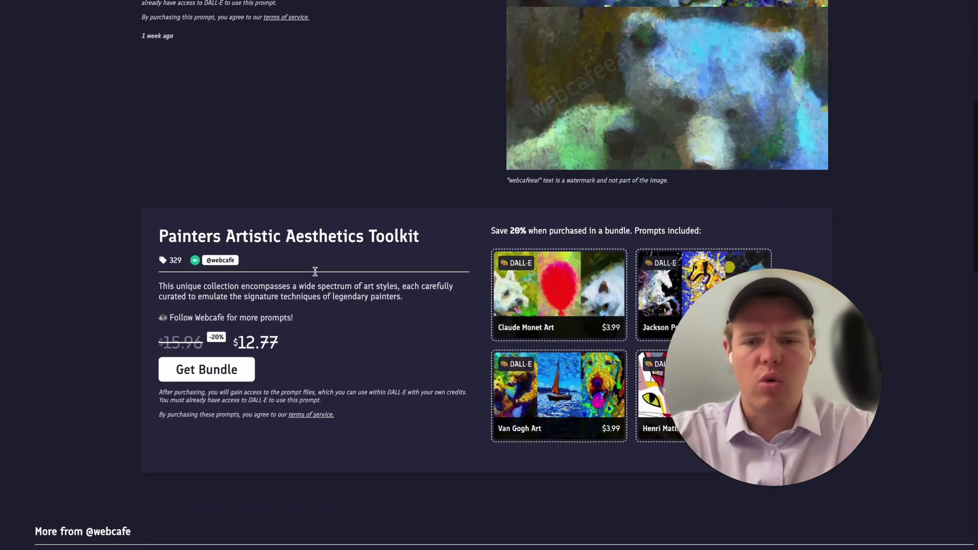
{"action": "scroll", "coordinate": [316, 275], "scroll_direction": "up", "scroll_amount": 5}
{"action": "scroll", "coordinate": [316, 275], "scroll_direction": "down", "scroll_amount": 3}
{"action": "scroll", "coordinate": [433, 305], "scroll_direction": "down", "scroll_amount": 3}
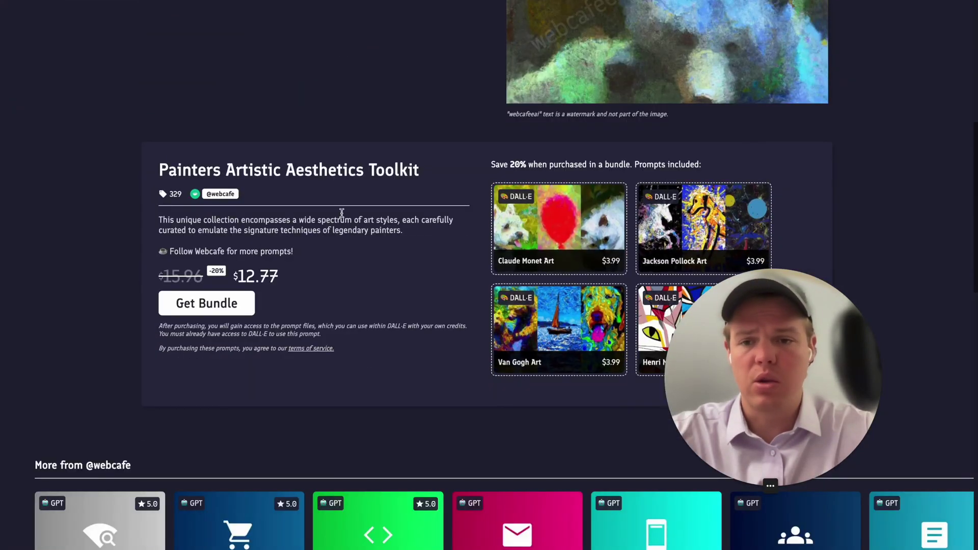
{"action": "scroll", "coordinate": [564, 242], "scroll_direction": "down", "scroll_amount": 3}
{"action": "scroll", "coordinate": [439, 171], "scroll_direction": "up", "scroll_amount": 10}
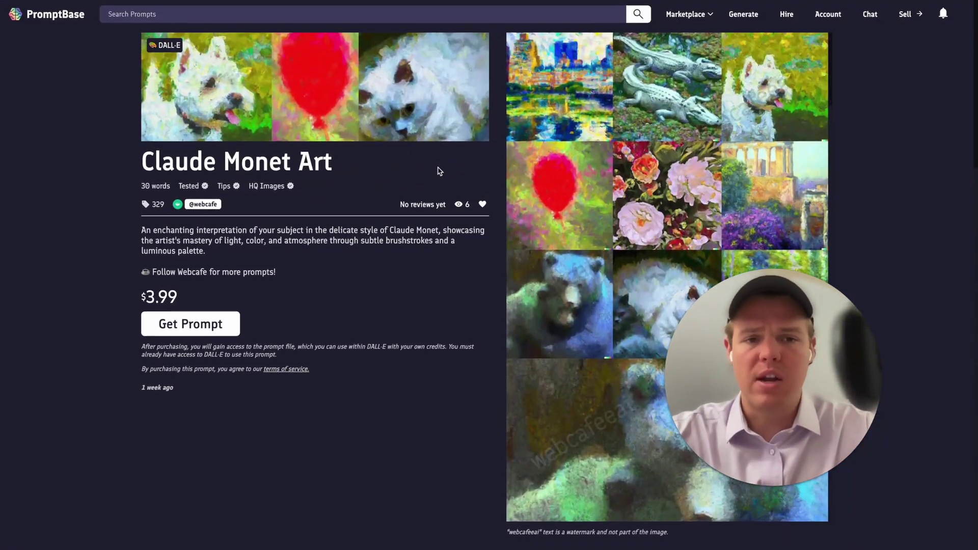
{"action": "scroll", "coordinate": [439, 171], "scroll_direction": "down", "scroll_amount": 5}
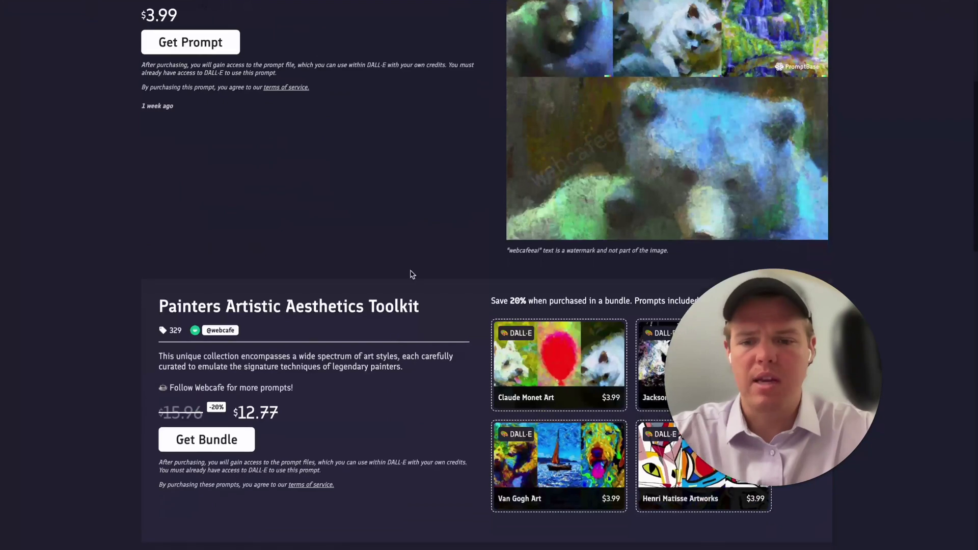
{"action": "scroll", "coordinate": [350, 313], "scroll_direction": "up", "scroll_amount": 5}
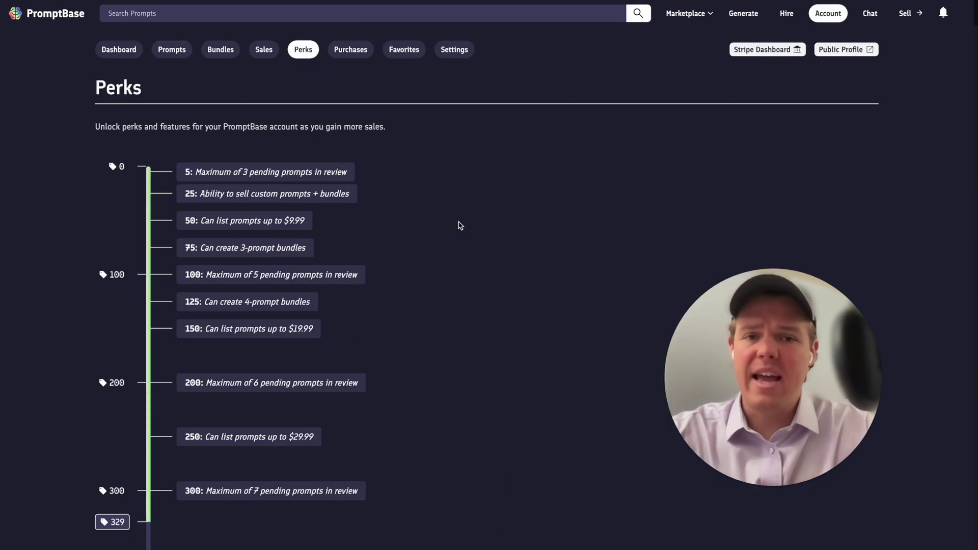
{"action": "scroll", "coordinate": [405, 269], "scroll_direction": "down", "scroll_amount": 1}
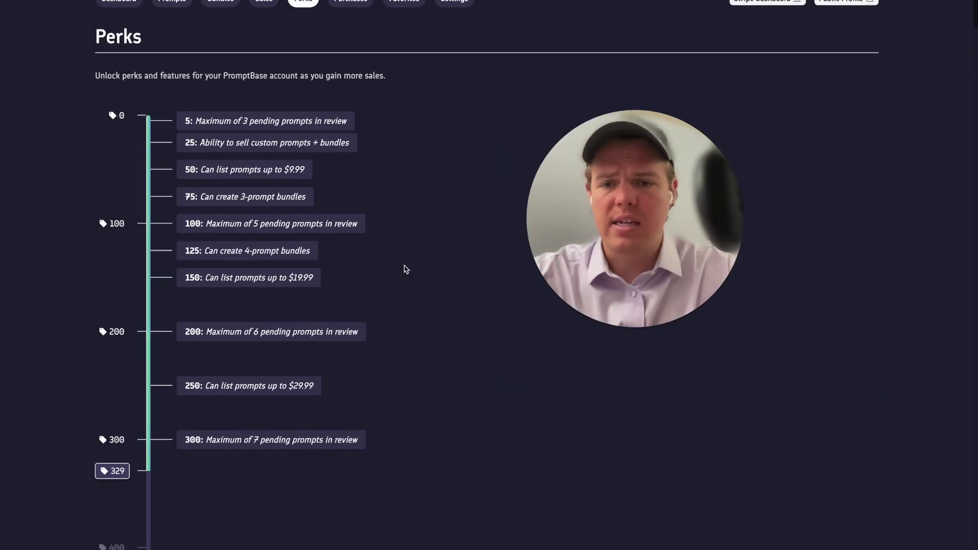
{"action": "scroll", "coordinate": [406, 269], "scroll_direction": "down", "scroll_amount": 2}
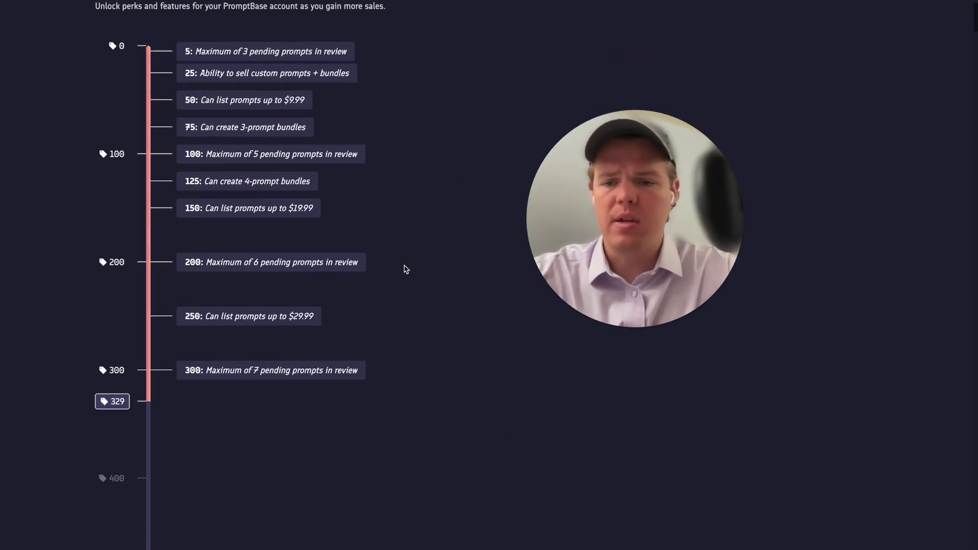
{"action": "scroll", "coordinate": [406, 269], "scroll_direction": "up", "scroll_amount": 1}
{"action": "scroll", "coordinate": [406, 269], "scroll_direction": "down", "scroll_amount": 6}
{"action": "scroll", "coordinate": [406, 269], "scroll_direction": "up", "scroll_amount": 3}
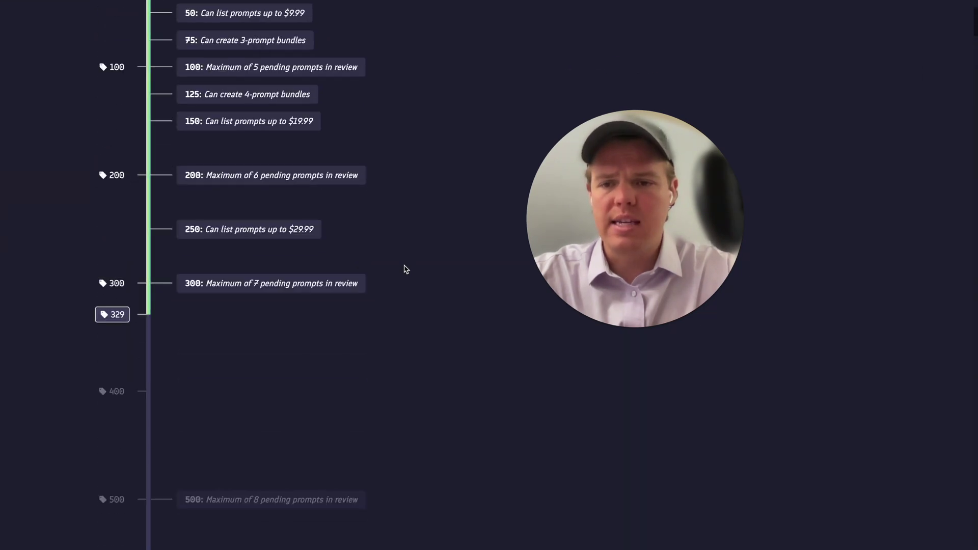
{"action": "scroll", "coordinate": [406, 269], "scroll_direction": "up", "scroll_amount": 3}
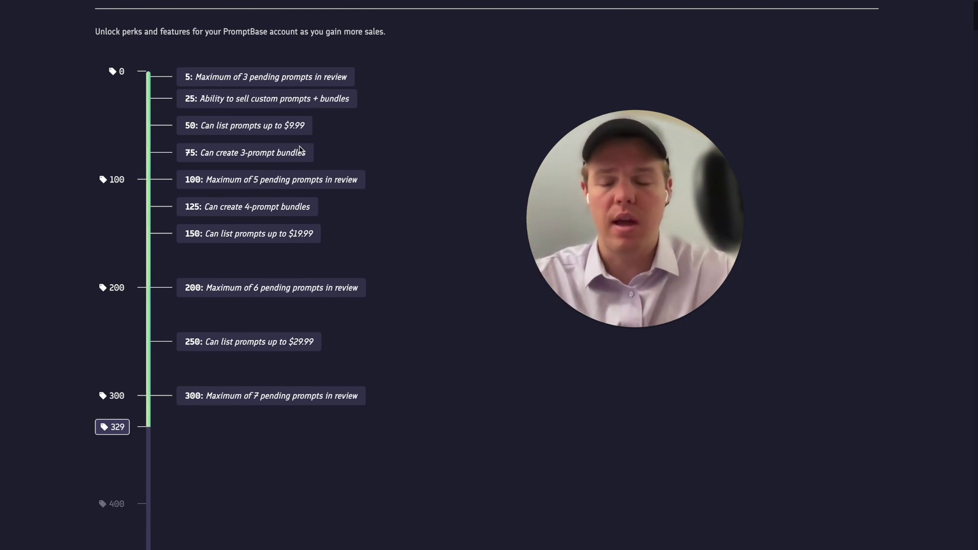
{"action": "scroll", "coordinate": [172, 304], "scroll_direction": "down", "scroll_amount": 1}
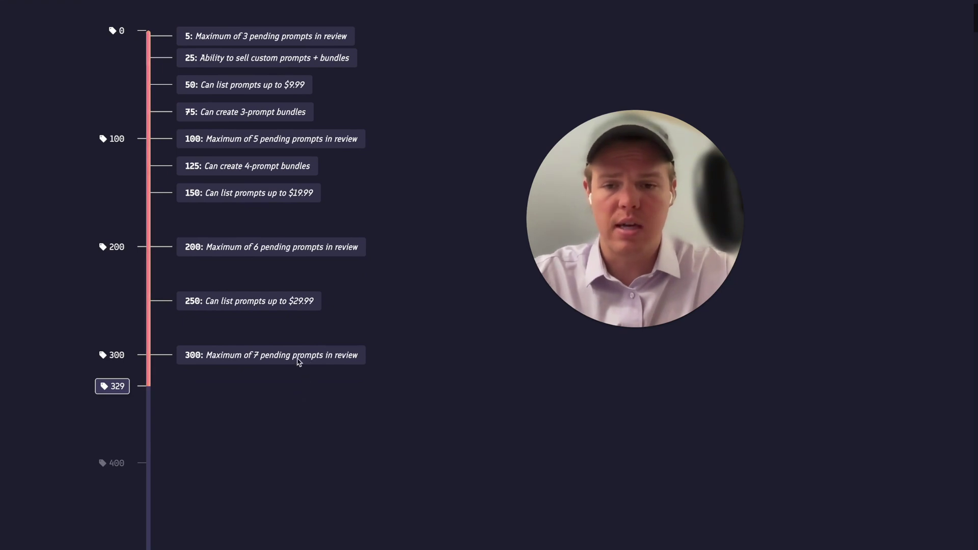
{"action": "scroll", "coordinate": [330, 384], "scroll_direction": "down", "scroll_amount": 5}
{"action": "scroll", "coordinate": [331, 383], "scroll_direction": "down", "scroll_amount": 8}
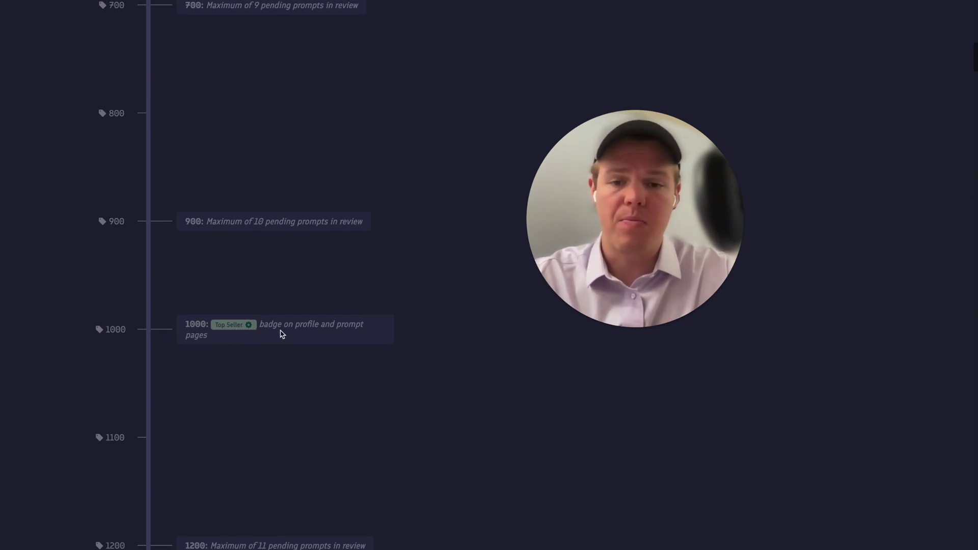
{"action": "scroll", "coordinate": [273, 390], "scroll_direction": "down", "scroll_amount": 20}
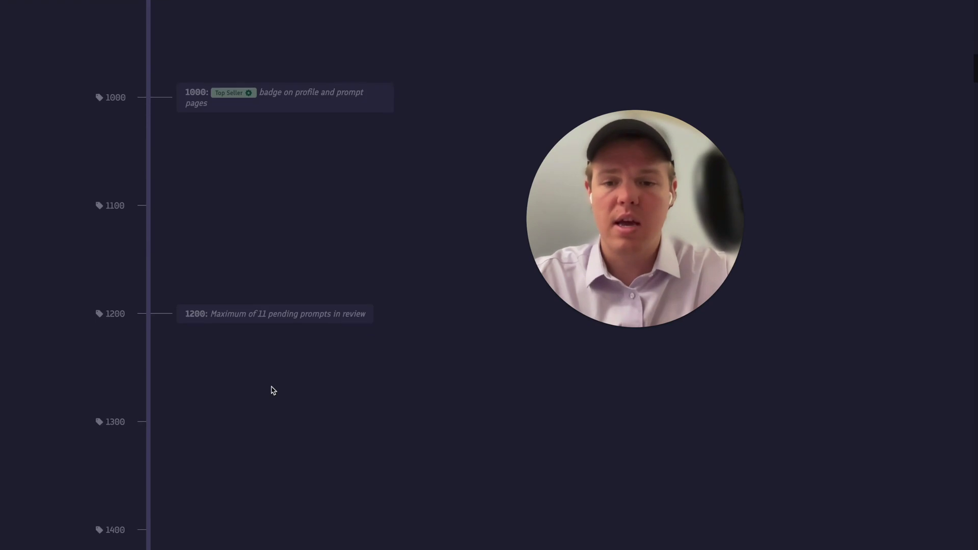
{"action": "scroll", "coordinate": [272, 389], "scroll_direction": "down", "scroll_amount": 20}
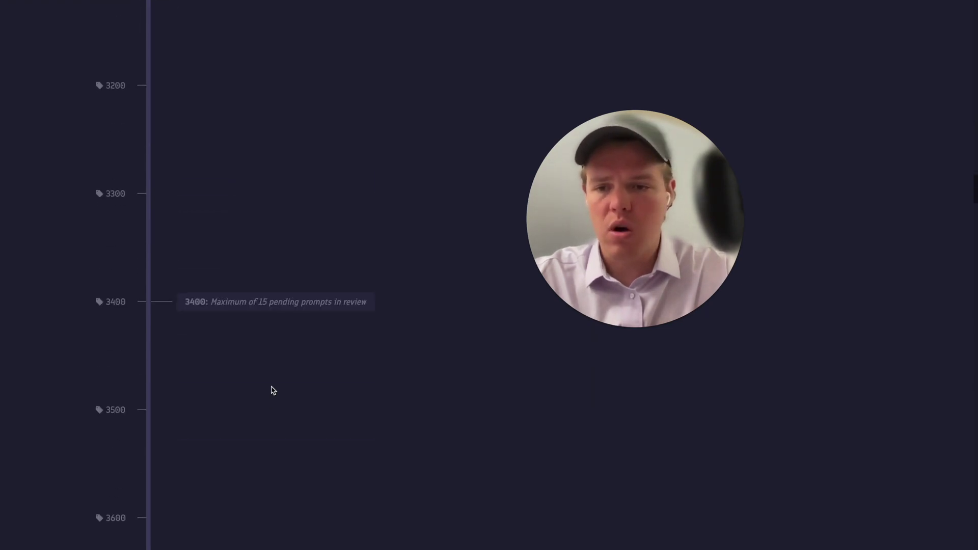
{"action": "scroll", "coordinate": [272, 390], "scroll_direction": "down", "scroll_amount": 20}
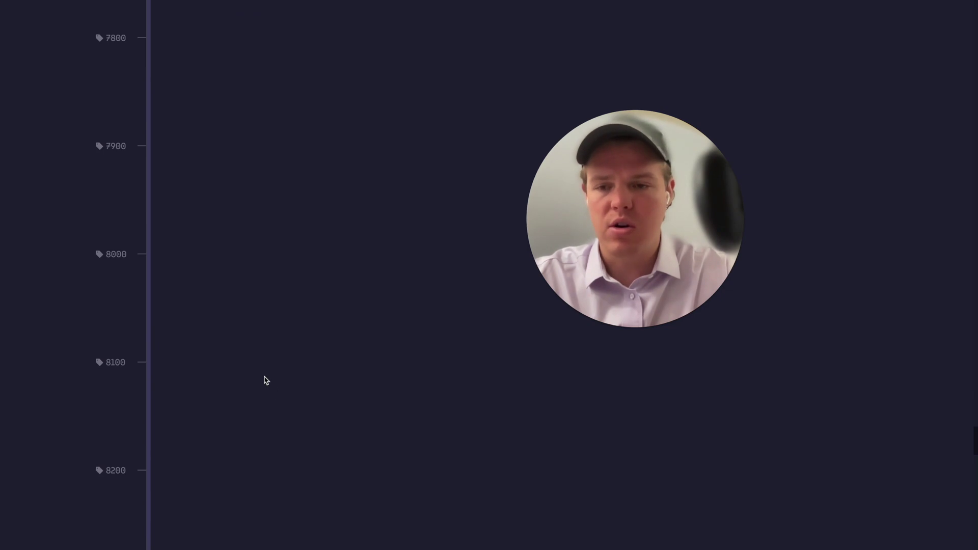
{"action": "scroll", "coordinate": [272, 293], "scroll_direction": "up", "scroll_amount": 20}
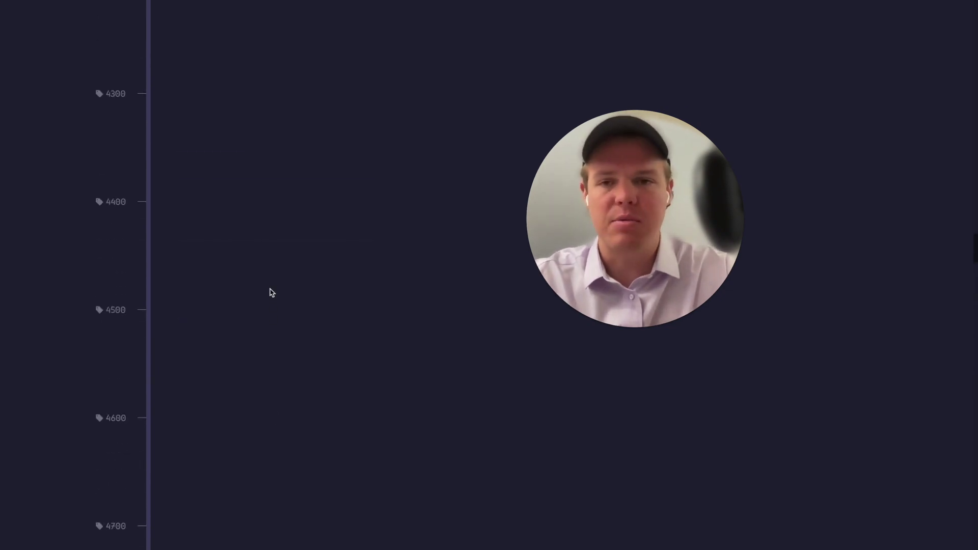
{"action": "scroll", "coordinate": [272, 293], "scroll_direction": "up", "scroll_amount": 20}
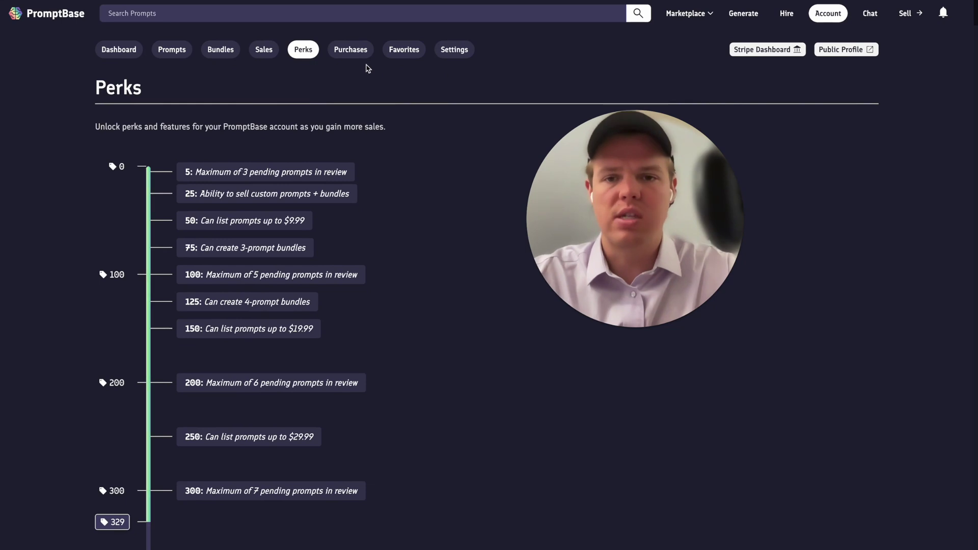
View the account's Purchases and Favorites tabs.
{"action": "left_click", "coordinate": [351, 49]}
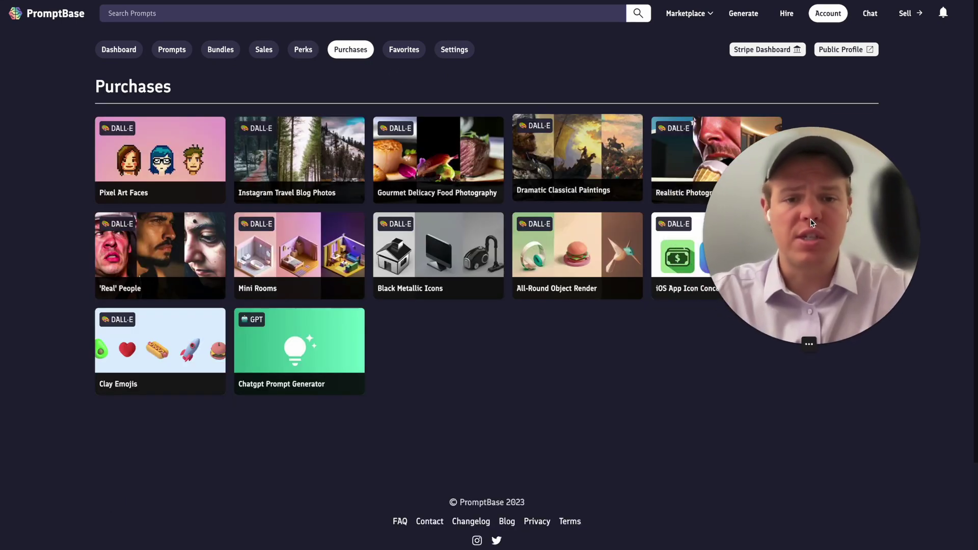
{"action": "scroll", "coordinate": [632, 306], "scroll_direction": "down", "scroll_amount": 1}
{"action": "scroll", "coordinate": [509, 153], "scroll_direction": "up", "scroll_amount": 1}
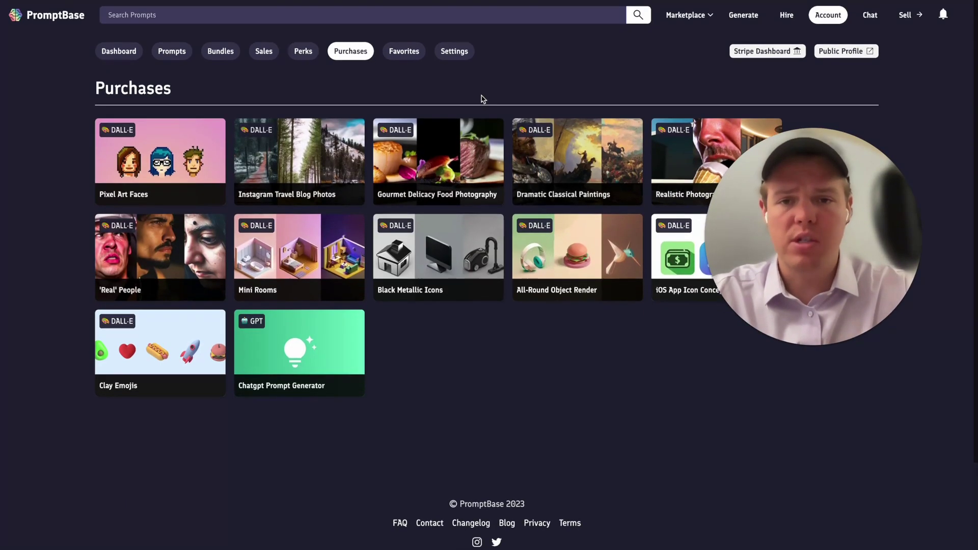
{"action": "left_click", "coordinate": [406, 51]}
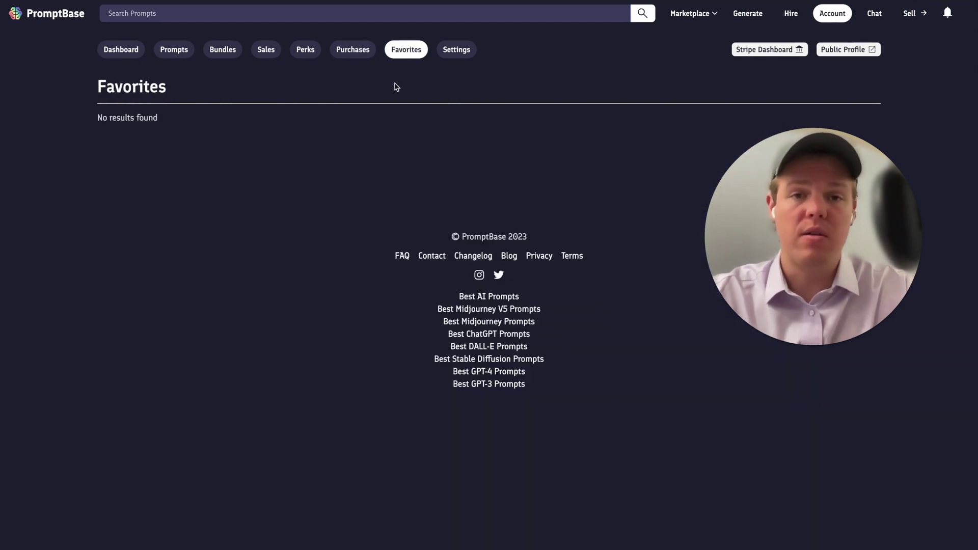
Look through the account Settings page.
{"action": "left_click", "coordinate": [457, 50]}
{"action": "scroll", "coordinate": [517, 244], "scroll_direction": "down", "scroll_amount": 3}
{"action": "scroll", "coordinate": [517, 244], "scroll_direction": "up", "scroll_amount": 2}
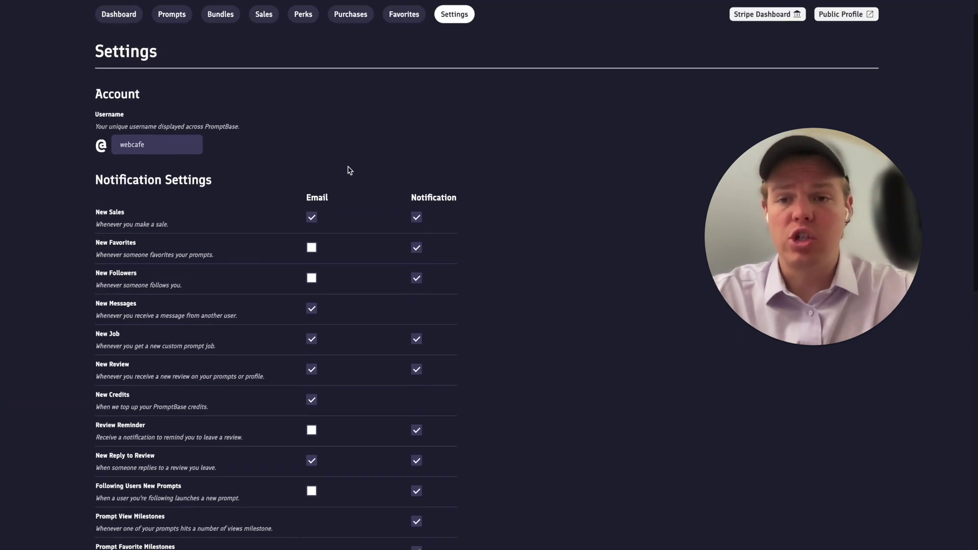
{"action": "scroll", "coordinate": [471, 201], "scroll_direction": "down", "scroll_amount": 1}
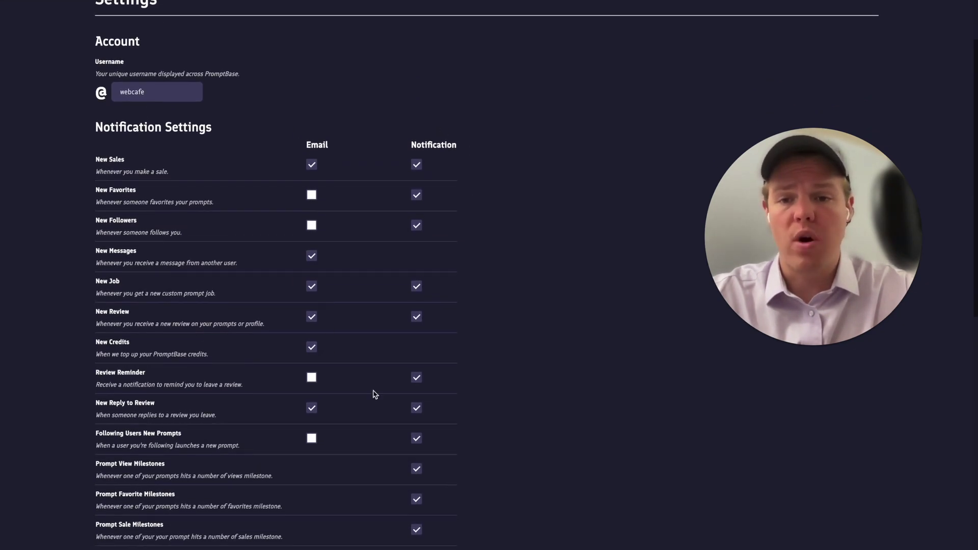
{"action": "scroll", "coordinate": [314, 356], "scroll_direction": "down", "scroll_amount": 1}
{"action": "scroll", "coordinate": [386, 323], "scroll_direction": "up", "scroll_amount": 3}
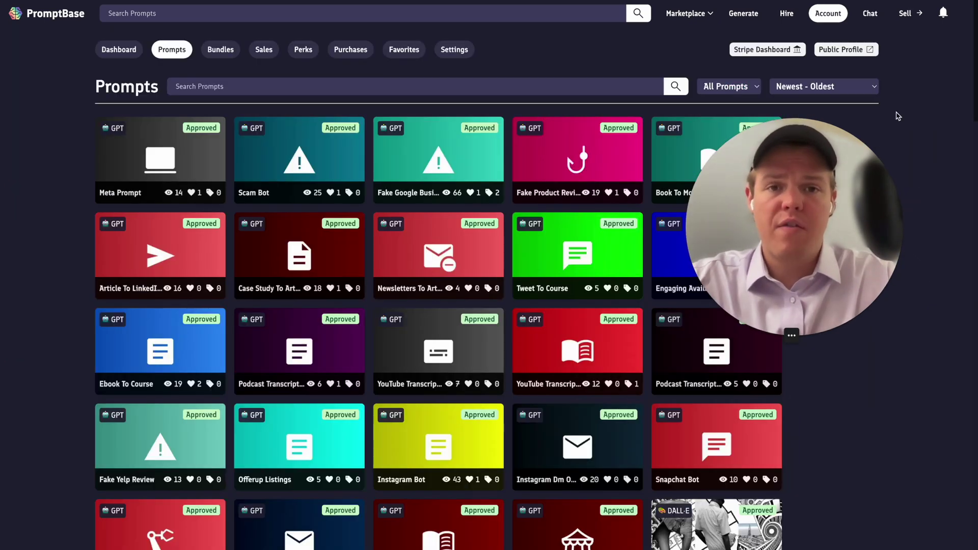
Start listing a new prompt for sale on PromptBase with Sell.
{"action": "left_click", "coordinate": [916, 23]}
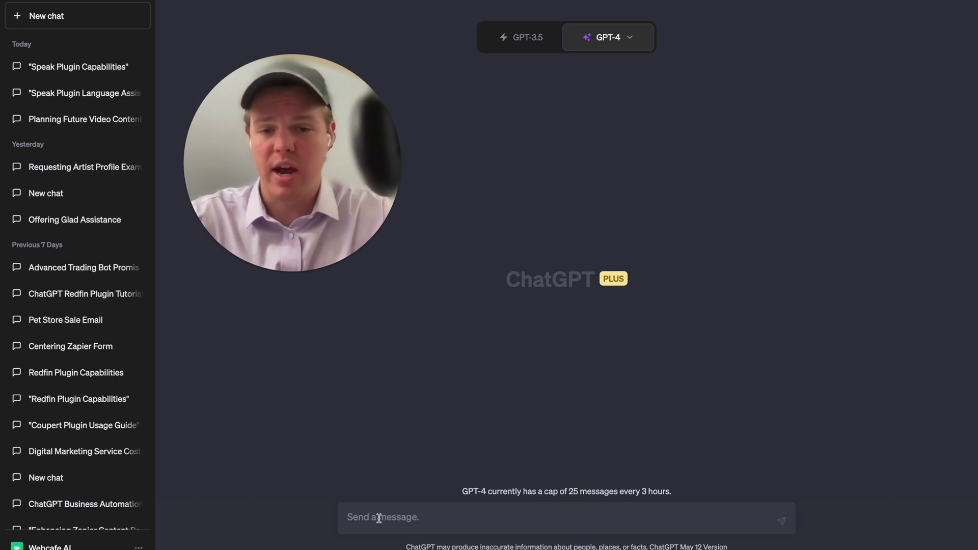
Send GPT-4 the pasted request for sellable prompts with titles, use cases and prompt text.
{"action": "type", "text": "ChatGPT prompts are currently being sold, please generate some prompts you think could have value to users of chatGPT, they can be as complex as you want. Make sure to title each one and give a brief description of use case. Make sure to also provide the prompt as well in \"\""}
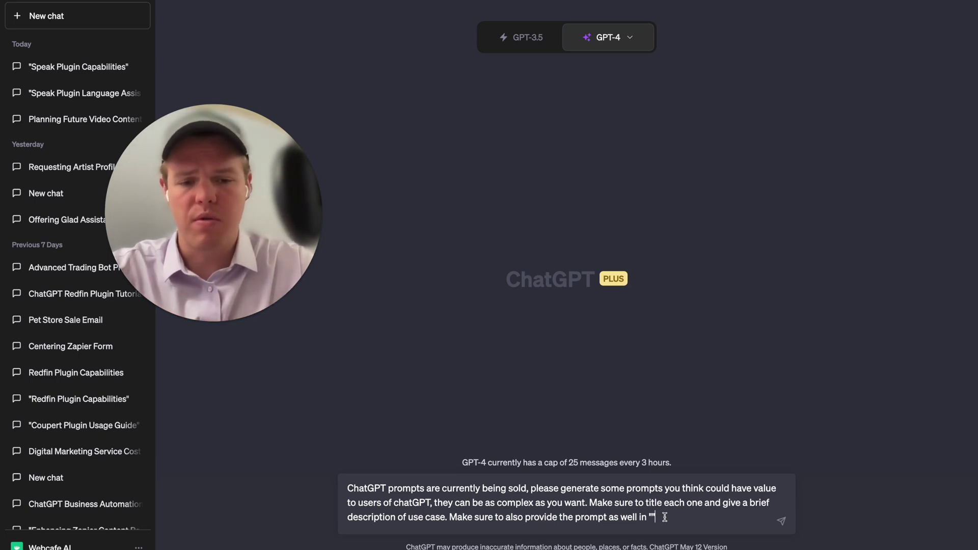
{"action": "key", "text": "Return"}
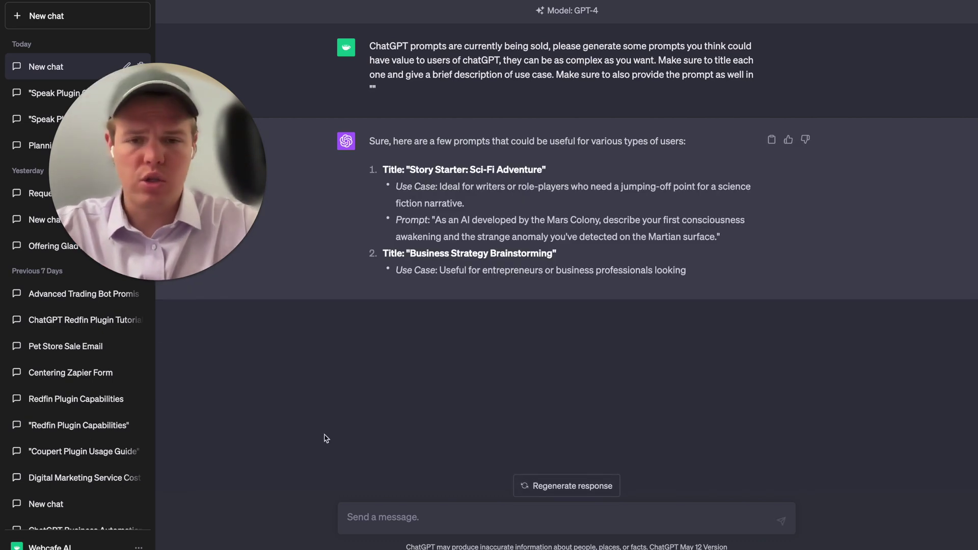
{"action": "left_click", "coordinate": [421, 517]}
Send a follow-up asking GPT-4 to identify the prompts' variables, then stop the reply.
{"action": "type", "text": "make sure to identify what should be in the variable []"}
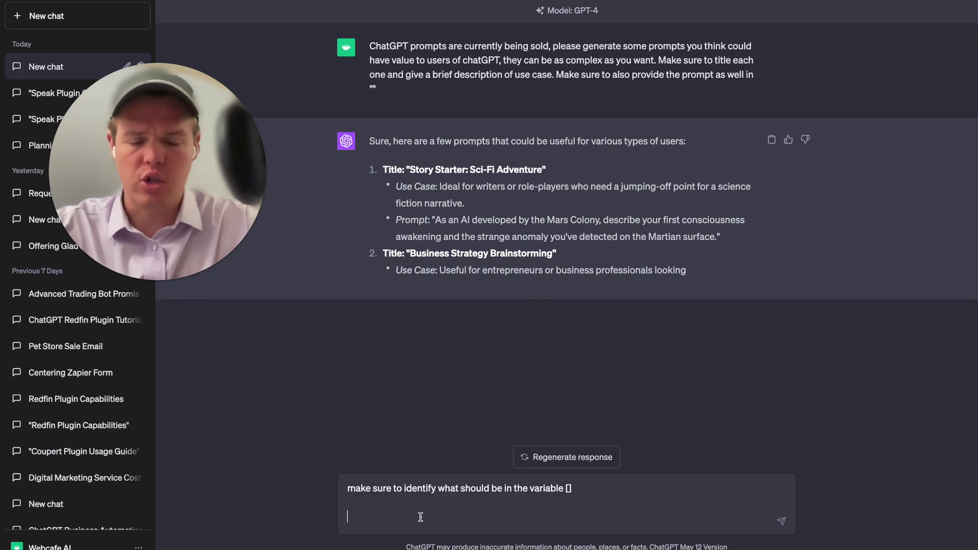
{"action": "key", "text": "BackSpace"}
{"action": "key", "text": "BackSpace"}
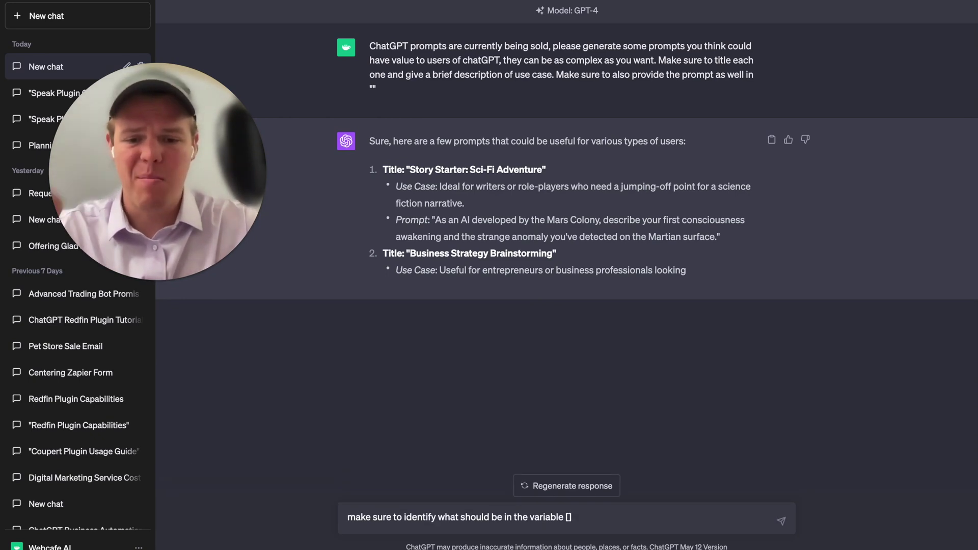
{"action": "key", "text": "Return"}
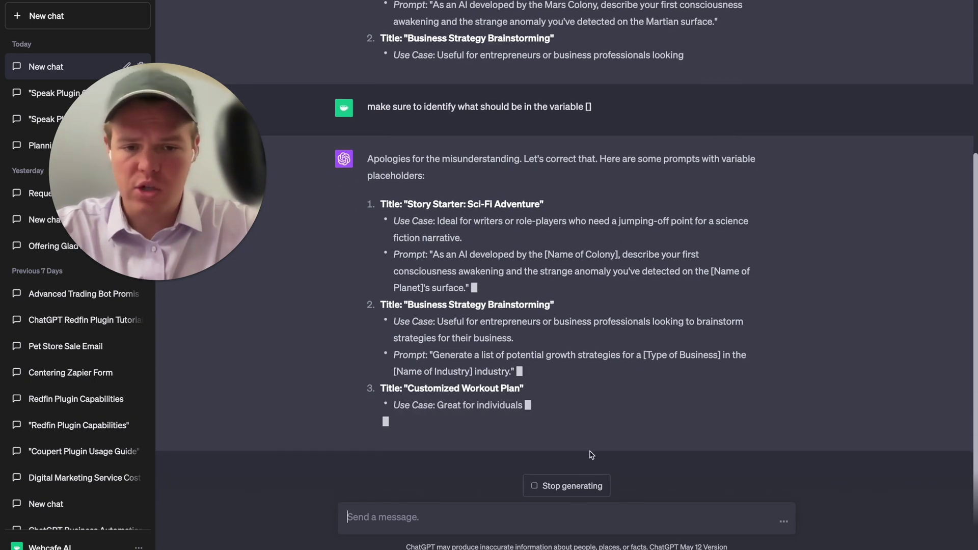
{"action": "left_click", "coordinate": [579, 490]}
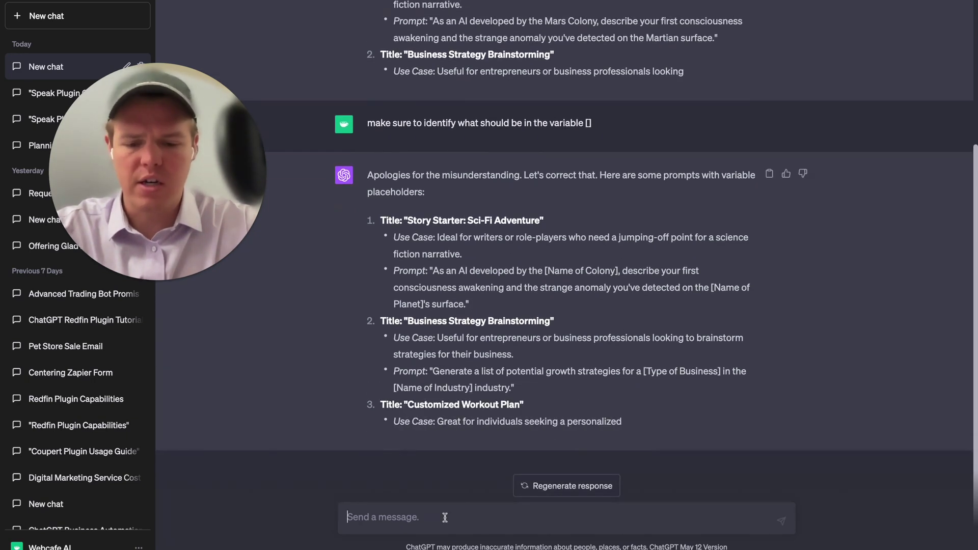
Send the pasted reference template for structuring prompts with placeholders, stopping the reply partway.
{"action": "key", "text": "ctrl+v"}
{"action": "scroll", "coordinate": [473, 509], "scroll_direction": "up", "scroll_amount": 3}
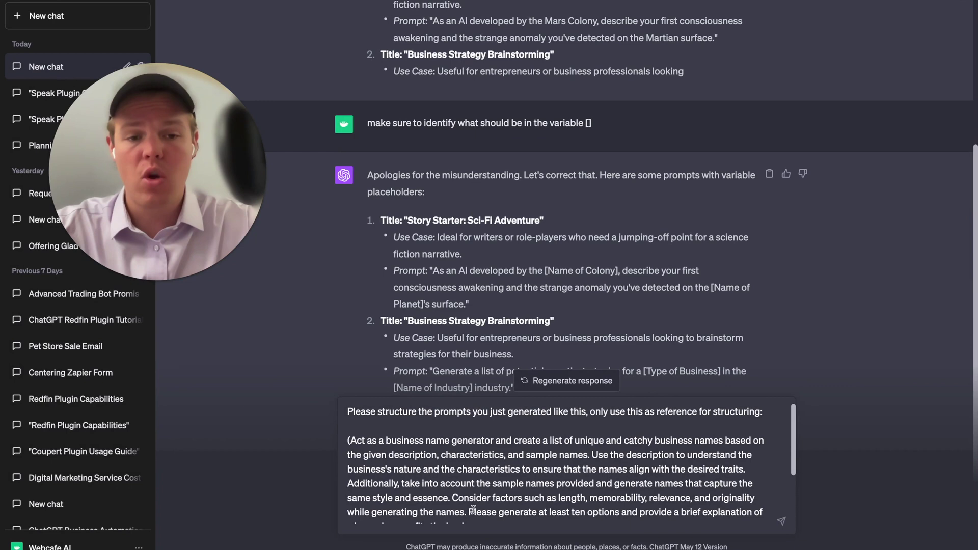
{"action": "scroll", "coordinate": [474, 510], "scroll_direction": "down", "scroll_amount": 3}
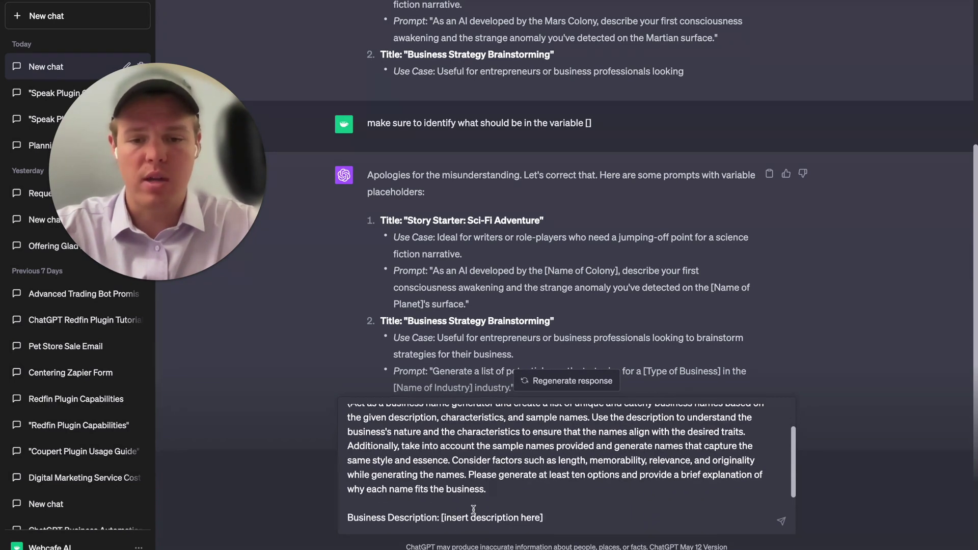
{"action": "scroll", "coordinate": [473, 509], "scroll_direction": "up", "scroll_amount": 3}
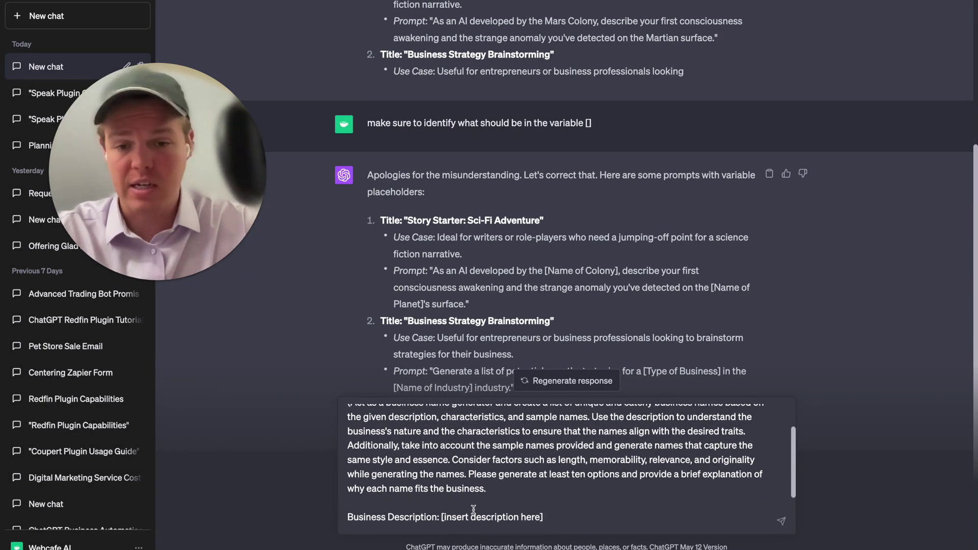
{"action": "scroll", "coordinate": [496, 500], "scroll_direction": "up", "scroll_amount": 1}
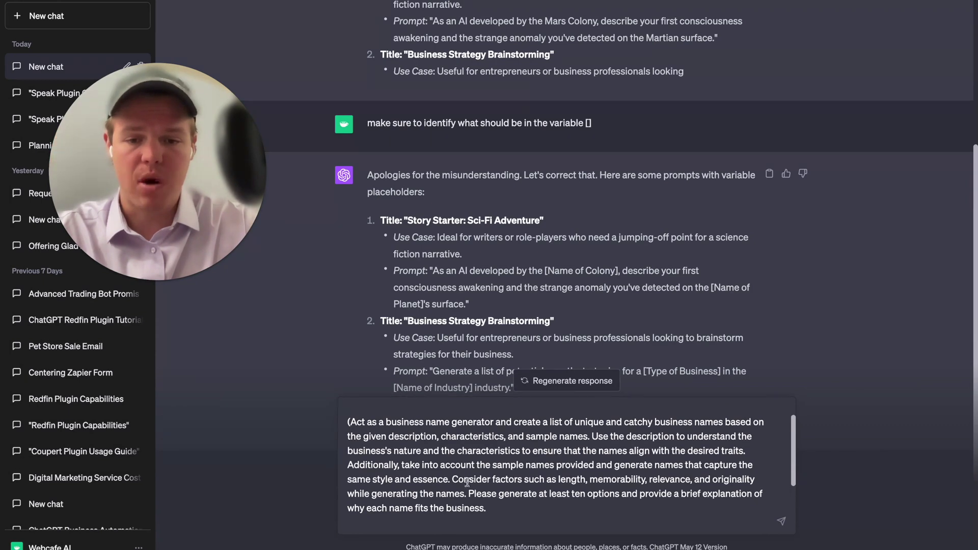
{"action": "scroll", "coordinate": [448, 483], "scroll_direction": "down", "scroll_amount": 3}
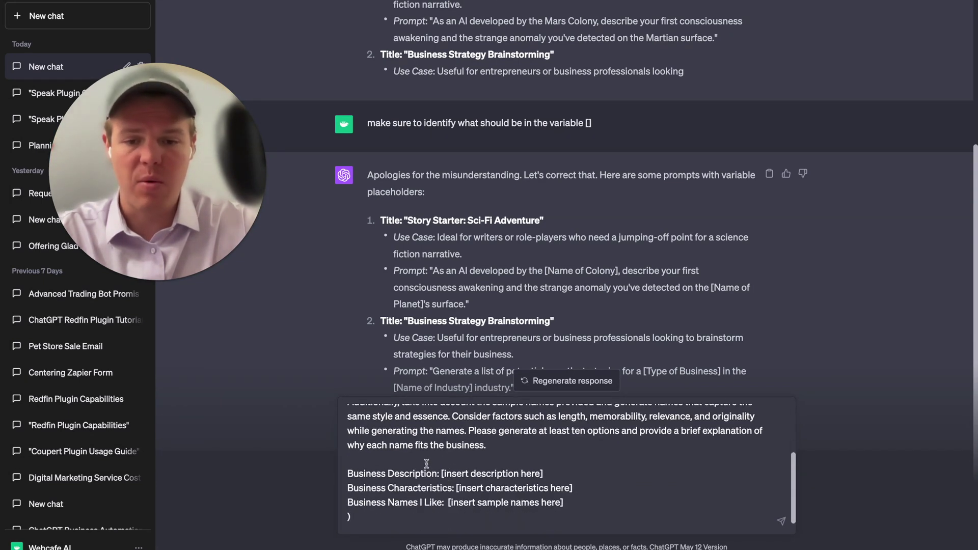
{"action": "left_click_drag", "start_coordinate": [348, 473], "coordinate": [571, 503]}
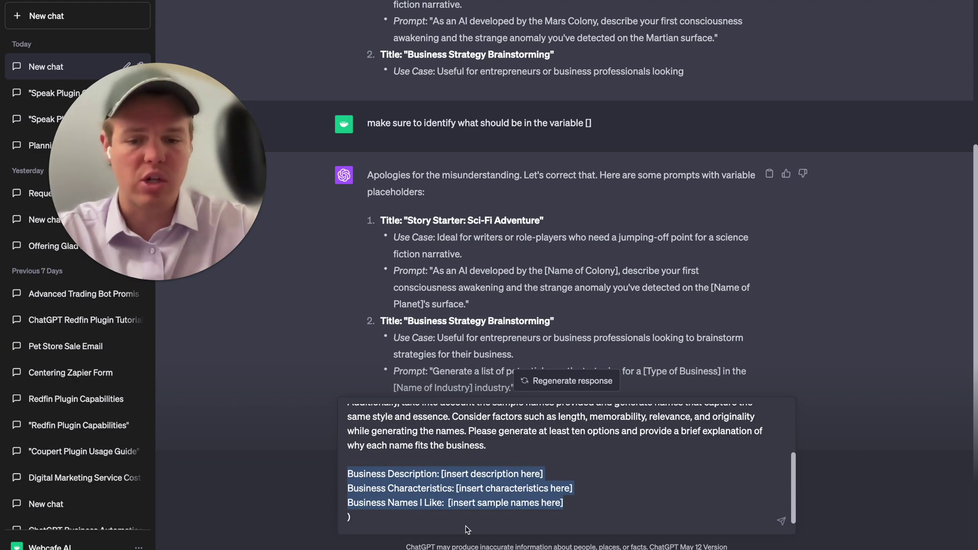
{"action": "left_click", "coordinate": [448, 519]}
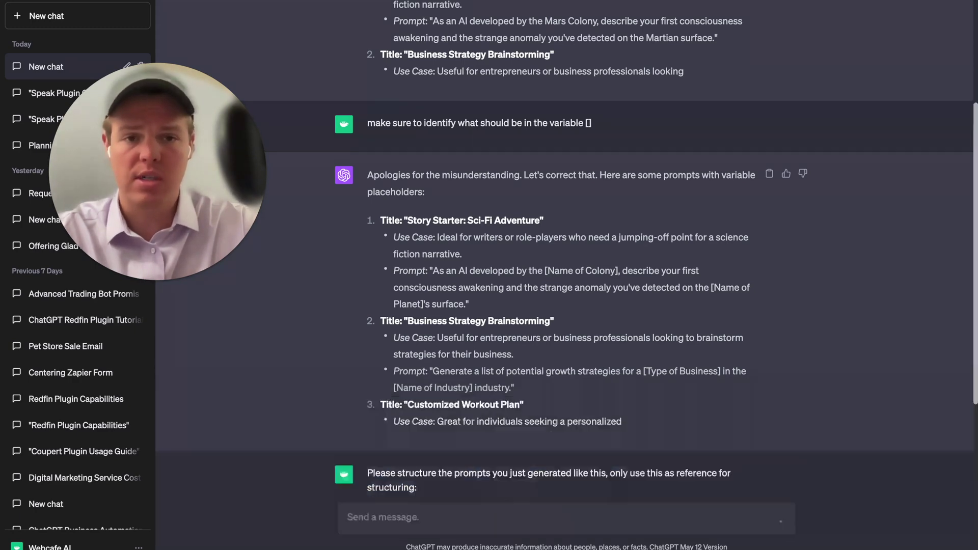
{"action": "key", "text": "Return"}
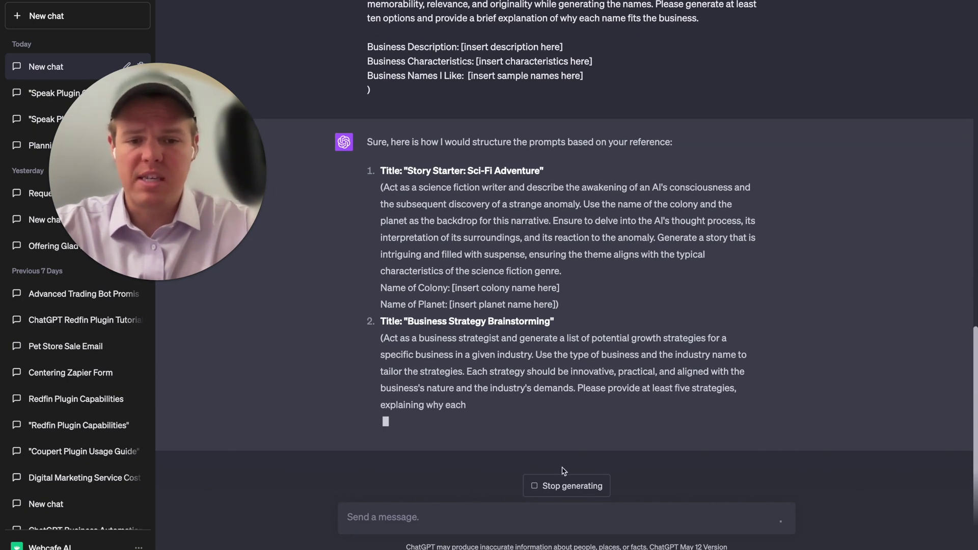
{"action": "left_click", "coordinate": [563, 485]}
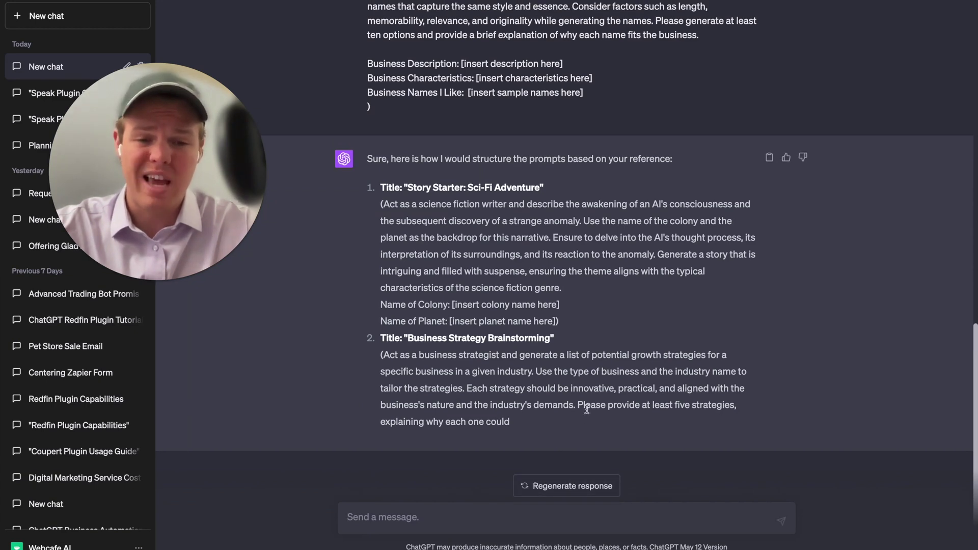
{"action": "left_click", "coordinate": [466, 517]}
Ask for 'more prompts around business utlity' and review the Competitor Analysis and Marketing Campaign Proposal templates.
{"action": "type", "text": "mor"}
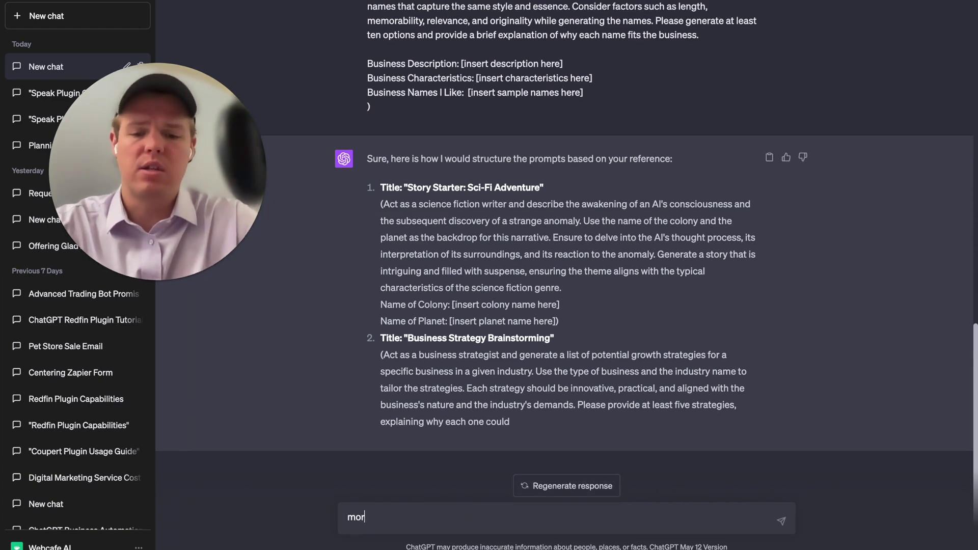
{"action": "type", "text": "e prompts around business"}
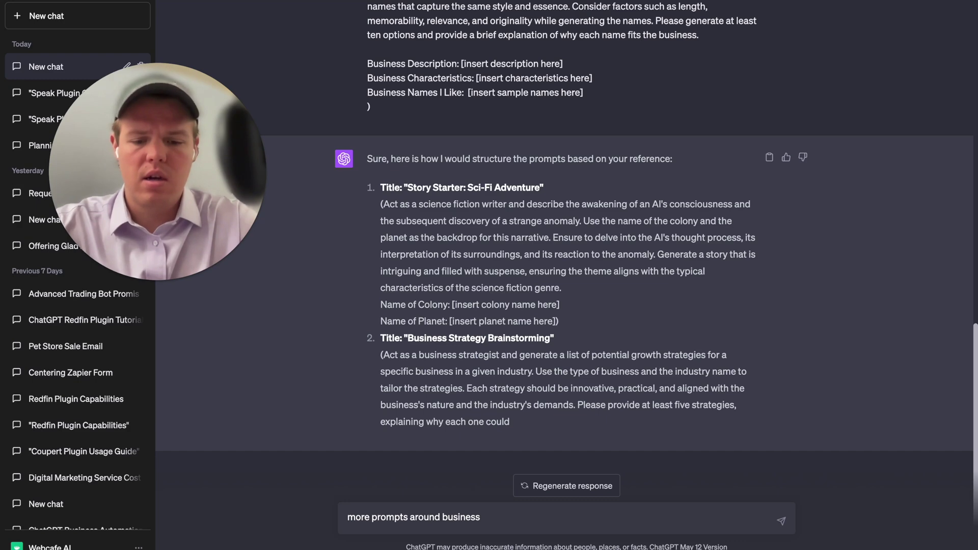
{"action": "type", "text": " utlity"}
{"action": "key", "text": "Return"}
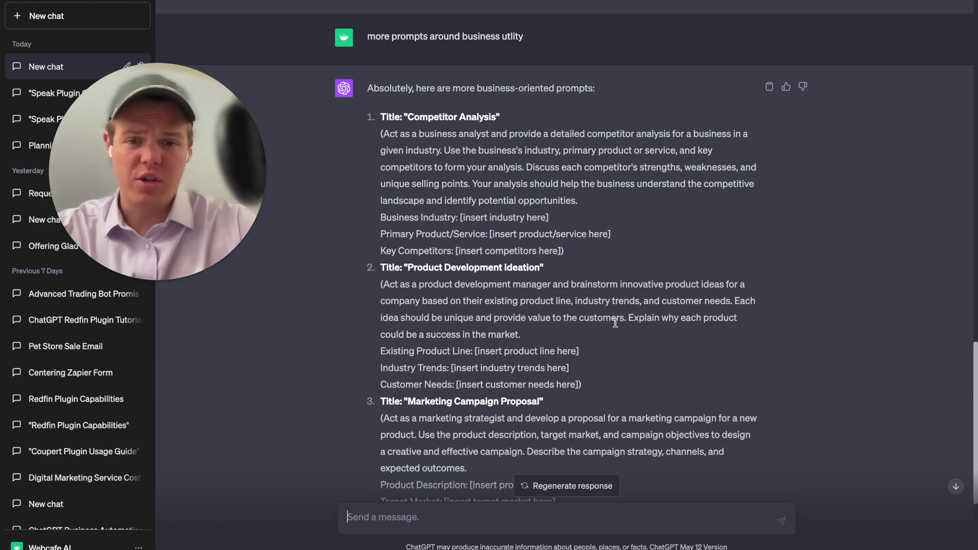
{"action": "scroll", "coordinate": [619, 329], "scroll_direction": "down", "scroll_amount": 2}
{"action": "scroll", "coordinate": [618, 326], "scroll_direction": "up", "scroll_amount": 3}
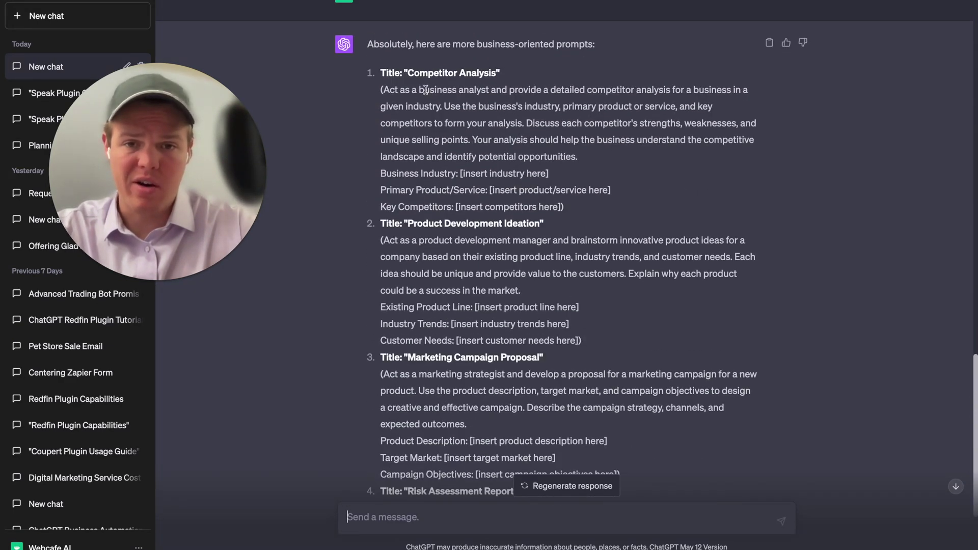
{"action": "left_click_drag", "start_coordinate": [383, 89], "coordinate": [595, 163]}
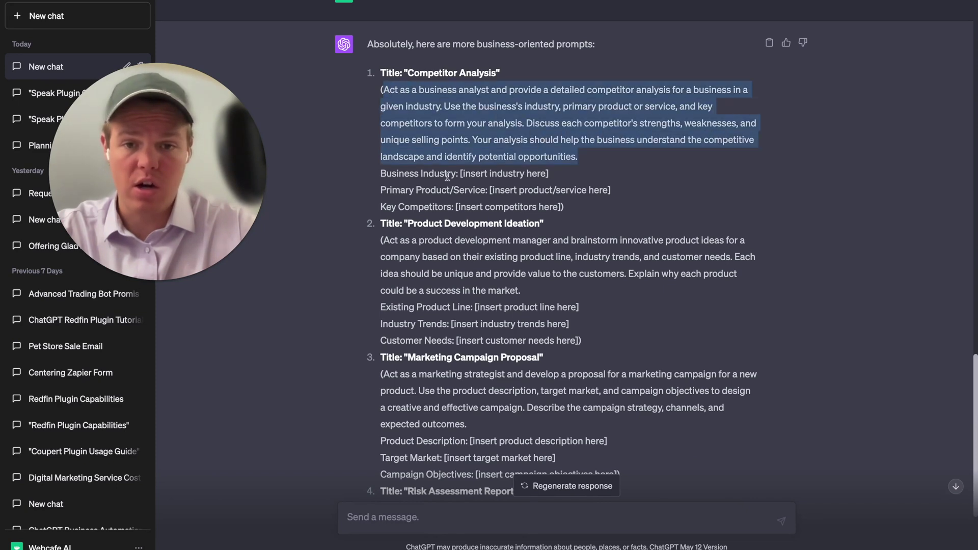
{"action": "left_click_drag", "start_coordinate": [561, 207], "coordinate": [375, 175]}
{"action": "left_click", "coordinate": [466, 118]}
{"action": "scroll", "coordinate": [490, 153], "scroll_direction": "down", "scroll_amount": 1}
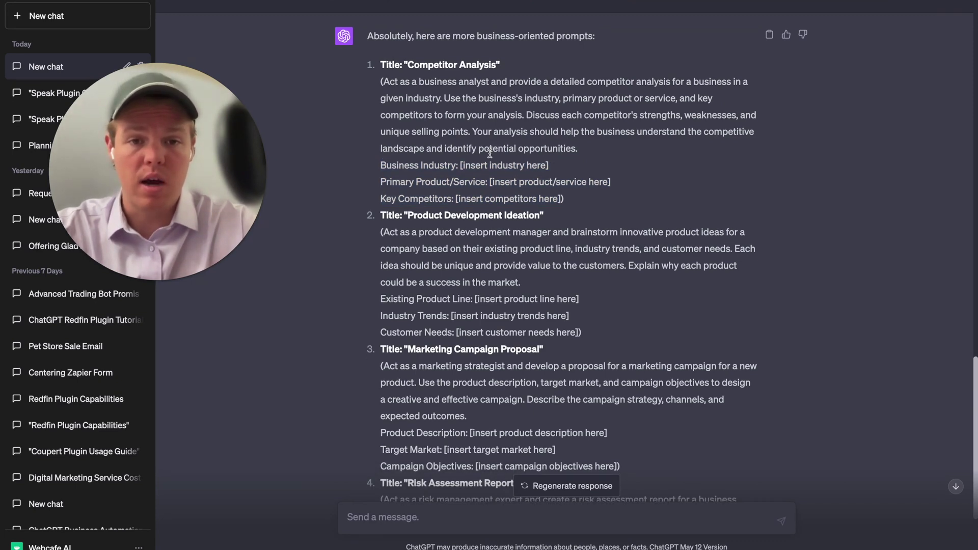
{"action": "scroll", "coordinate": [490, 153], "scroll_direction": "up", "scroll_amount": 1}
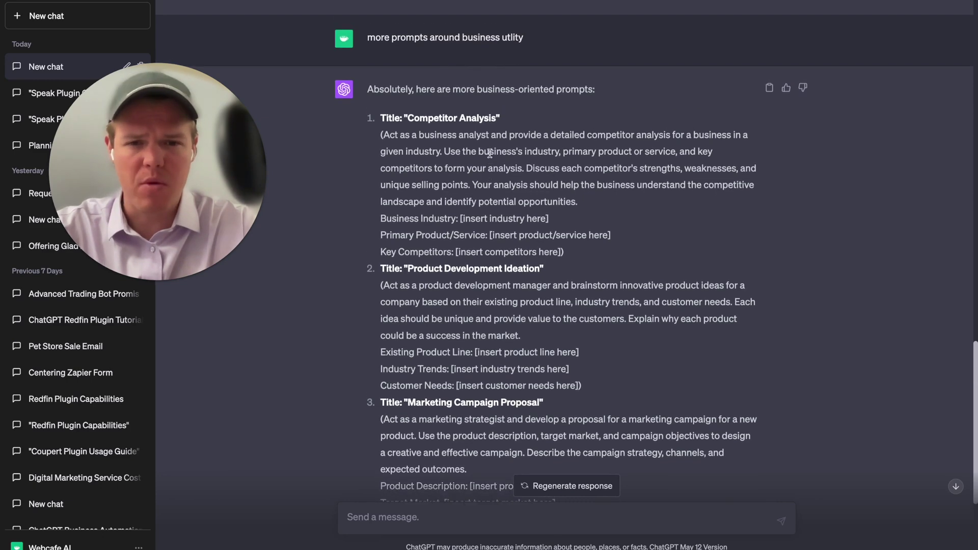
{"action": "scroll", "coordinate": [489, 153], "scroll_direction": "up", "scroll_amount": 1}
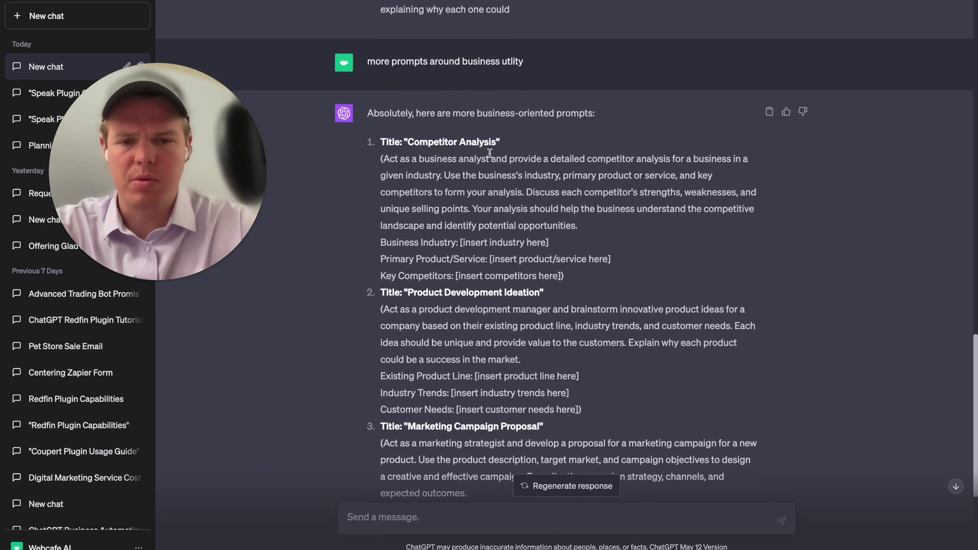
{"action": "scroll", "coordinate": [478, 332], "scroll_direction": "down", "scroll_amount": 5}
Ask GPT-4 to also include a description of what each prompt does, and read through the reply.
{"action": "left_click", "coordinate": [466, 509]}
{"action": "type", "text": "From here on out "}
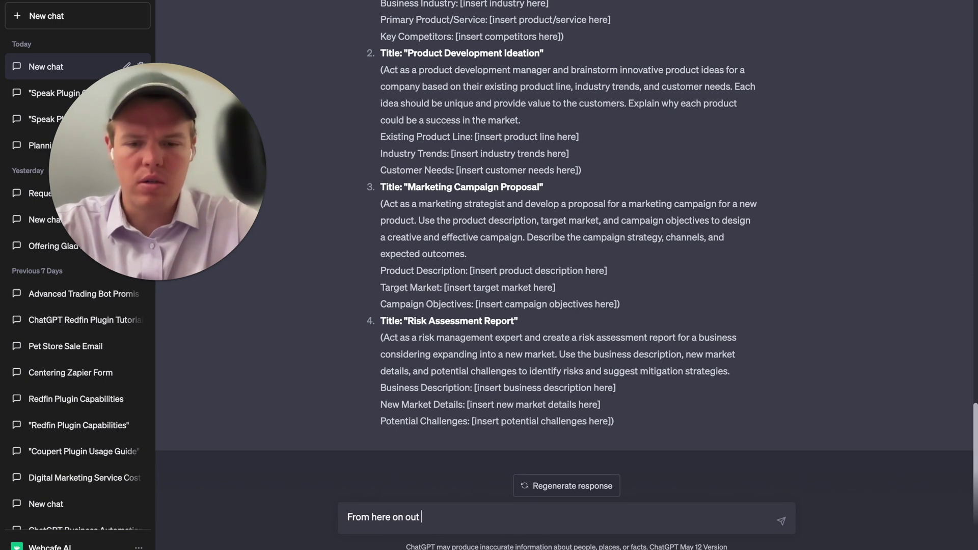
{"action": "type", "text": ", also include a dew"}
{"action": "type", "text": "criptio"}
{"action": "type", "text": " of"}
{"action": "type", "text": "of what the prpm"}
{"action": "type", "text": "o"}
{"action": "key", "text": "BackSpace"}
{"action": "key", "text": "BackSpace"}
{"action": "key", "text": "BackSpace"}
{"action": "type", "text": "ompt does"}
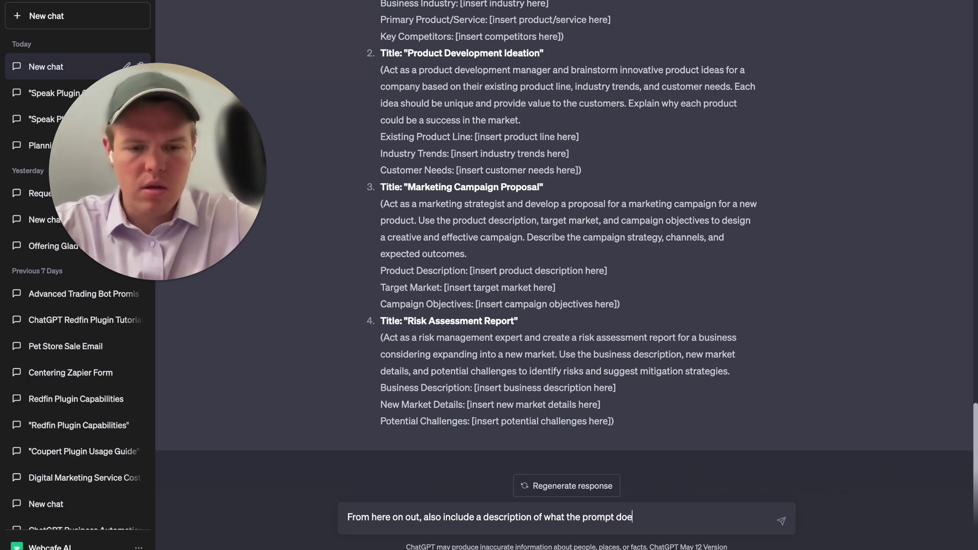
{"action": "key", "text": "Return"}
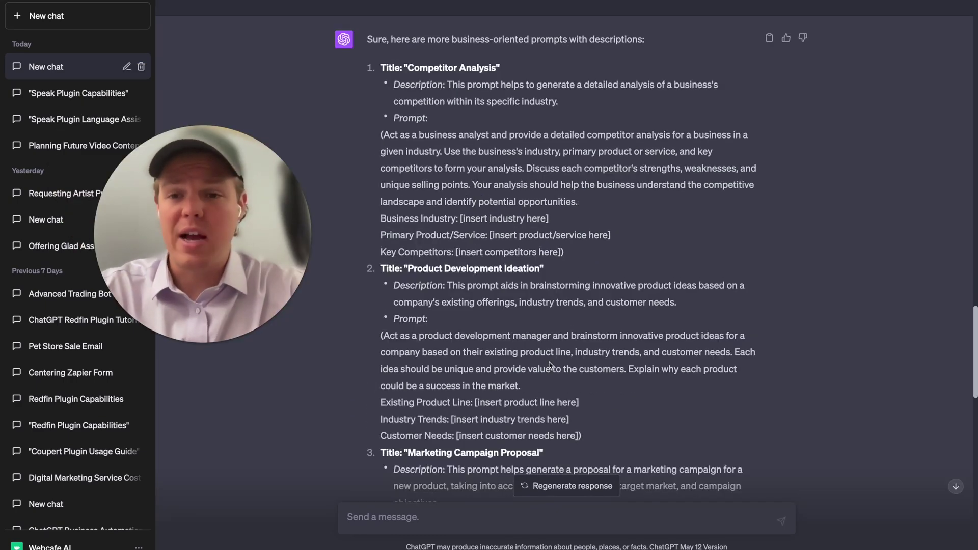
{"action": "scroll", "coordinate": [544, 315], "scroll_direction": "down", "scroll_amount": 2}
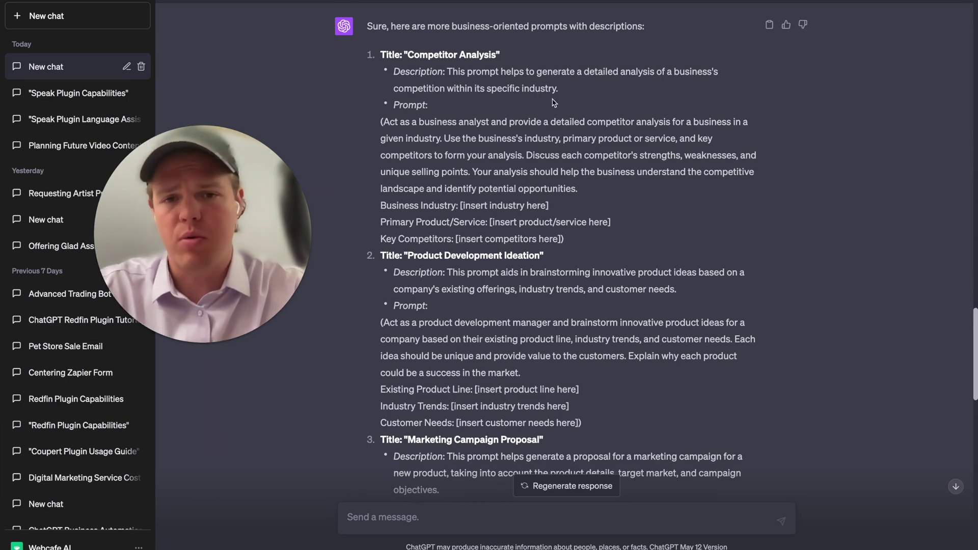
{"action": "scroll", "coordinate": [553, 99], "scroll_direction": "down", "scroll_amount": 1}
{"action": "scroll", "coordinate": [553, 100], "scroll_direction": "down", "scroll_amount": 1}
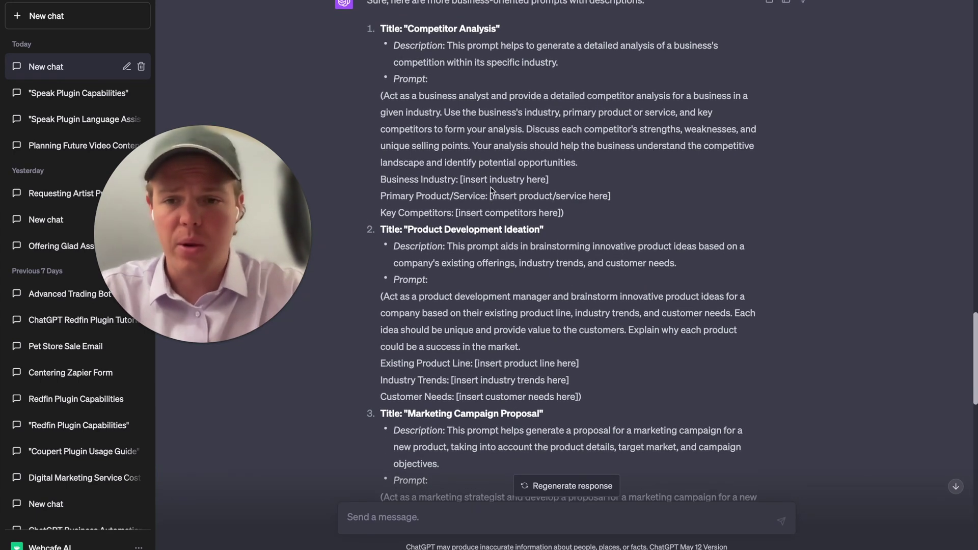
{"action": "scroll", "coordinate": [492, 191], "scroll_direction": "down", "scroll_amount": 1}
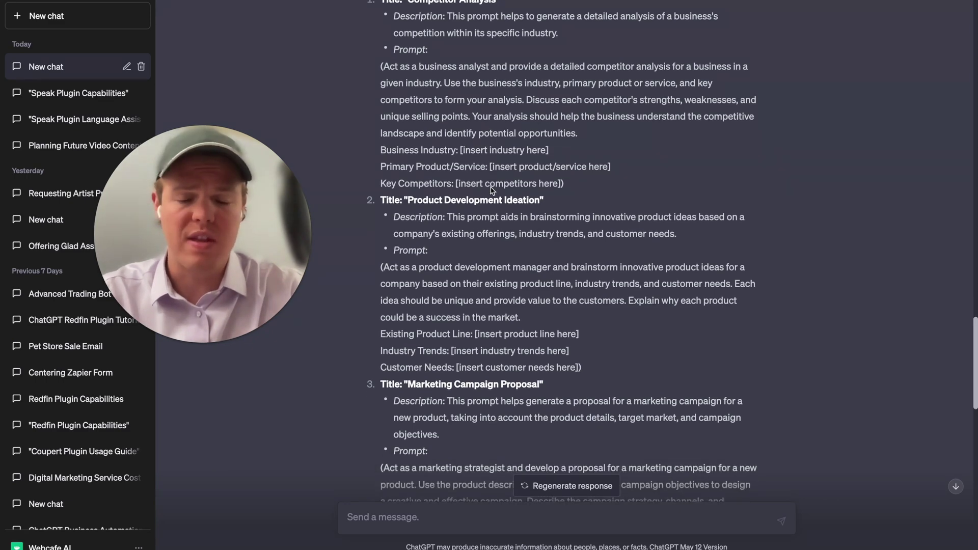
{"action": "scroll", "coordinate": [492, 190], "scroll_direction": "down", "scroll_amount": 7}
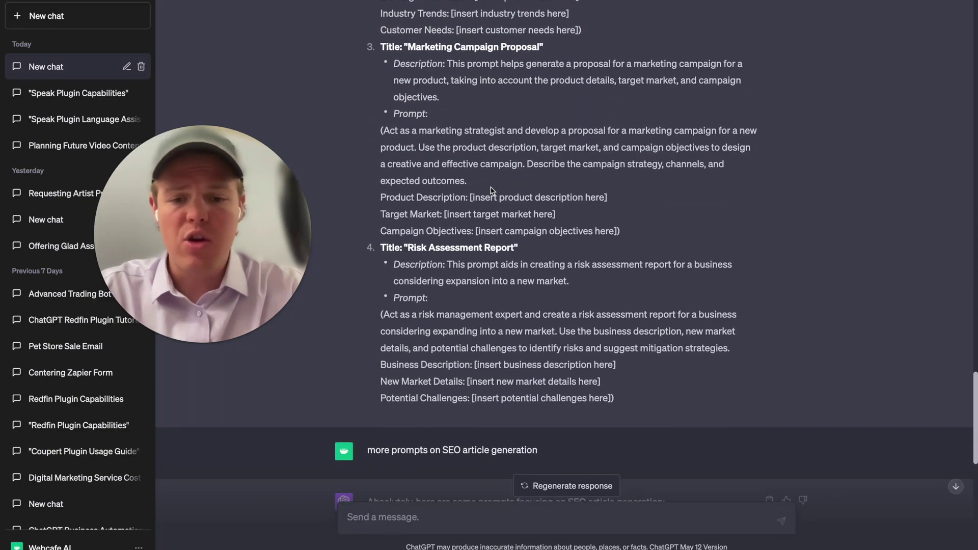
{"action": "scroll", "coordinate": [493, 190], "scroll_direction": "down", "scroll_amount": 1}
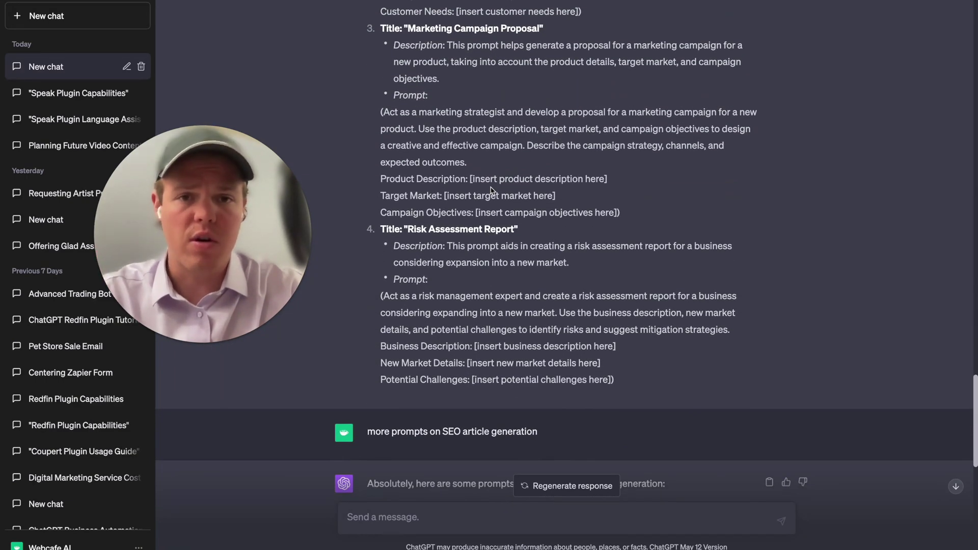
{"action": "scroll", "coordinate": [493, 191], "scroll_direction": "down", "scroll_amount": 1}
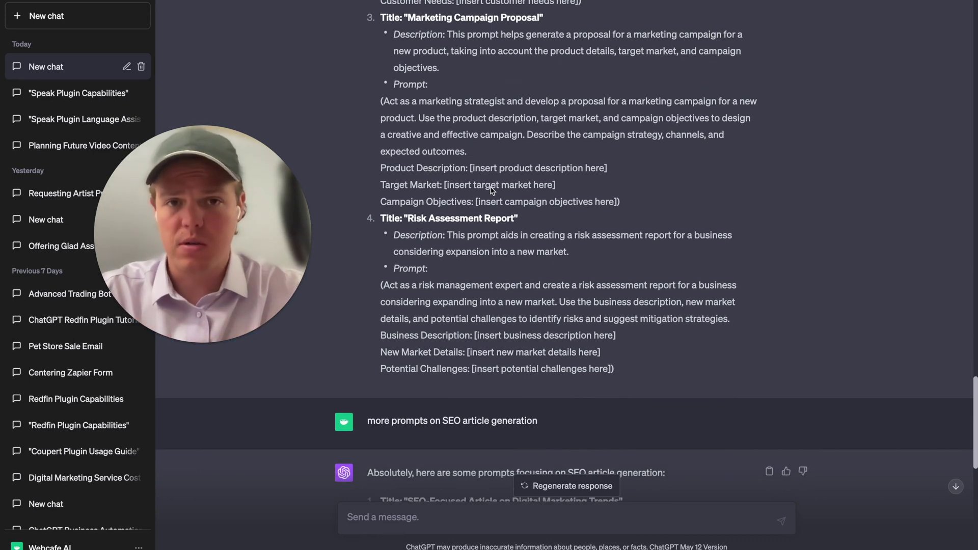
{"action": "scroll", "coordinate": [594, 205], "scroll_direction": "down", "scroll_amount": 3}
{"action": "scroll", "coordinate": [587, 218], "scroll_direction": "down", "scroll_amount": 1}
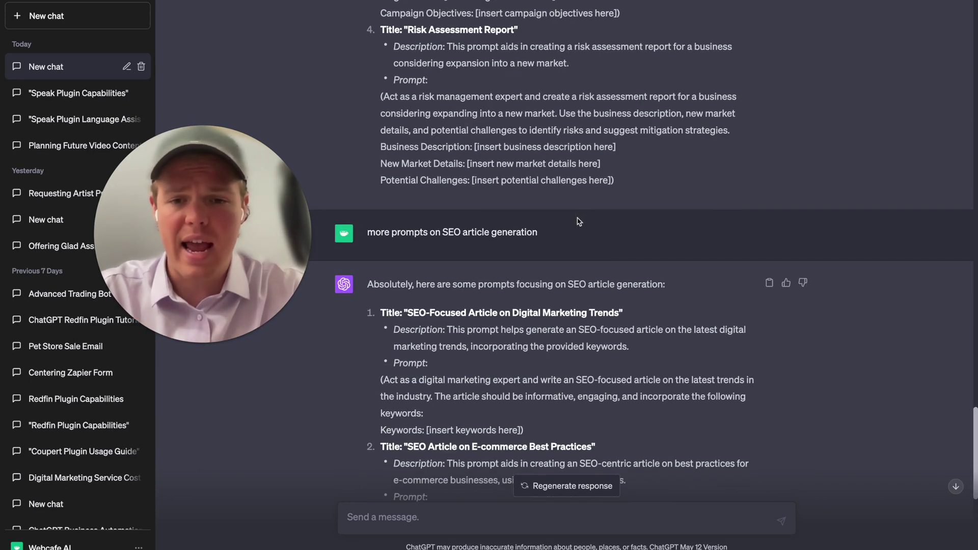
{"action": "scroll", "coordinate": [499, 241], "scroll_direction": "down", "scroll_amount": 3}
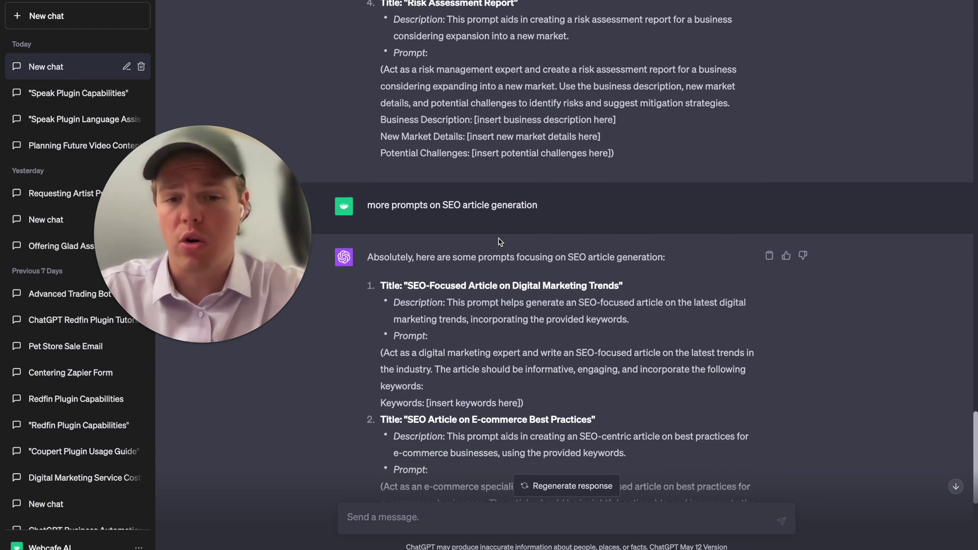
{"action": "scroll", "coordinate": [559, 254], "scroll_direction": "down", "scroll_amount": 1}
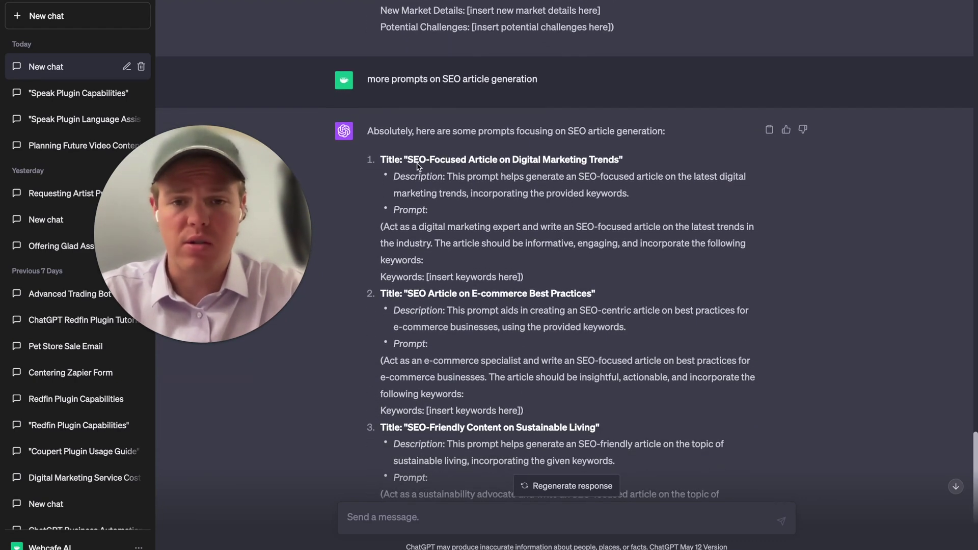
{"action": "scroll", "coordinate": [503, 190], "scroll_direction": "down", "scroll_amount": 1}
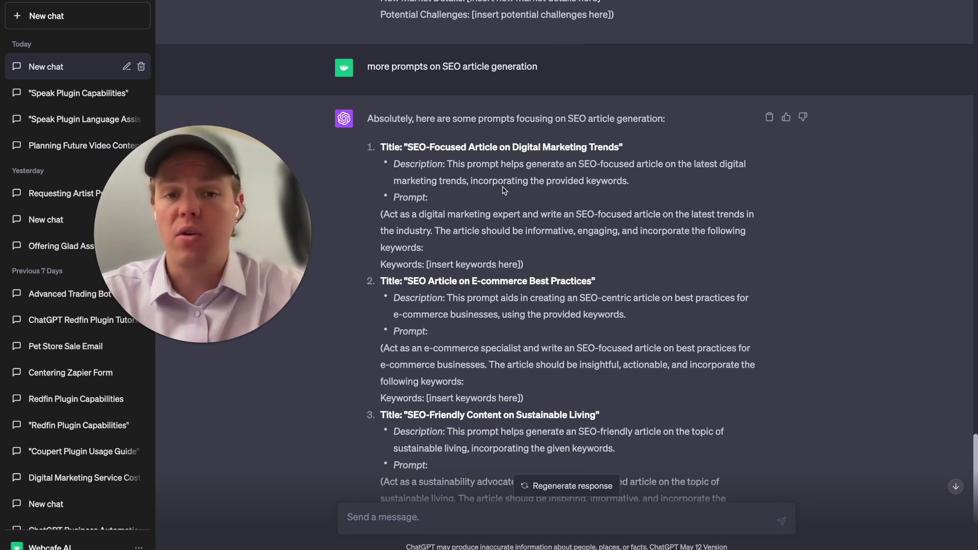
{"action": "scroll", "coordinate": [504, 190], "scroll_direction": "down", "scroll_amount": 3}
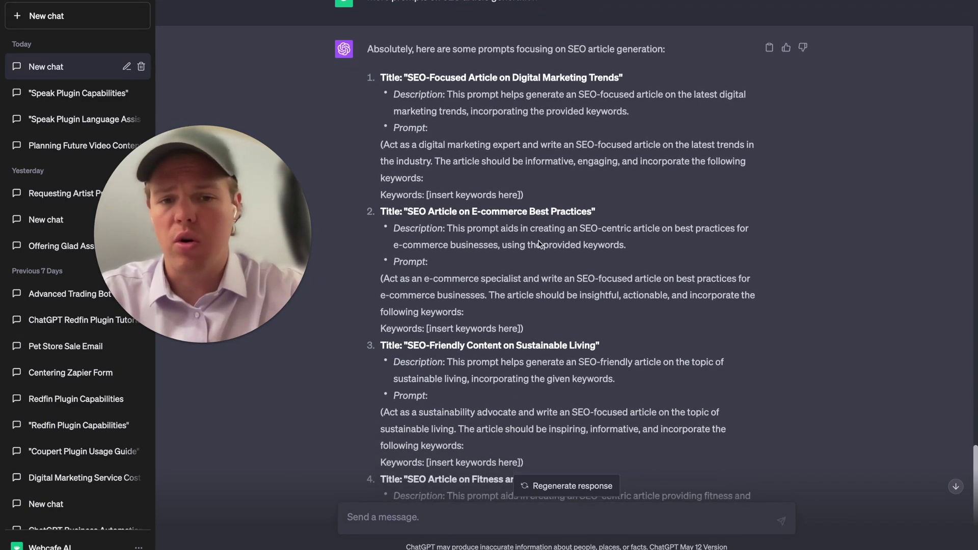
{"action": "scroll", "coordinate": [540, 243], "scroll_direction": "down", "scroll_amount": 4}
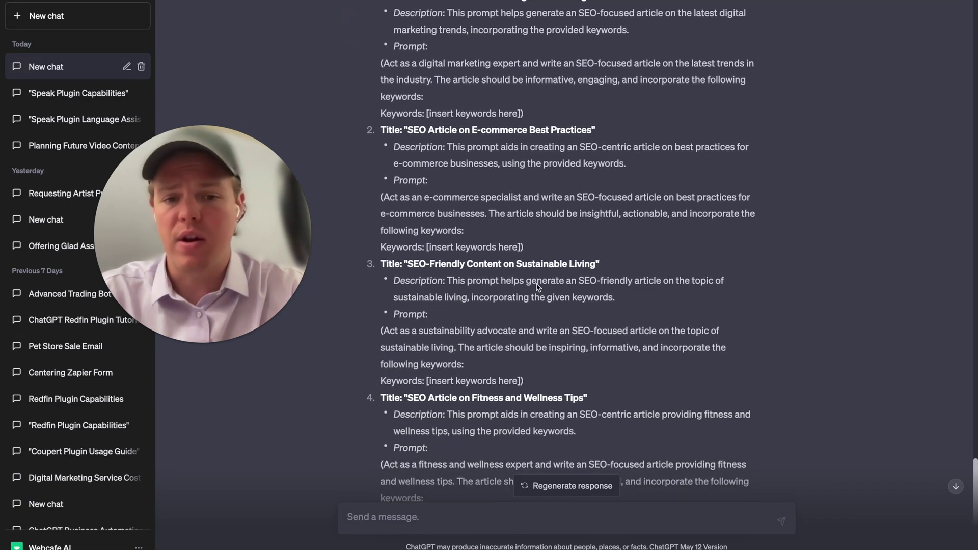
{"action": "scroll", "coordinate": [539, 288], "scroll_direction": "down", "scroll_amount": 1}
{"action": "scroll", "coordinate": [538, 288], "scroll_direction": "down", "scroll_amount": 3}
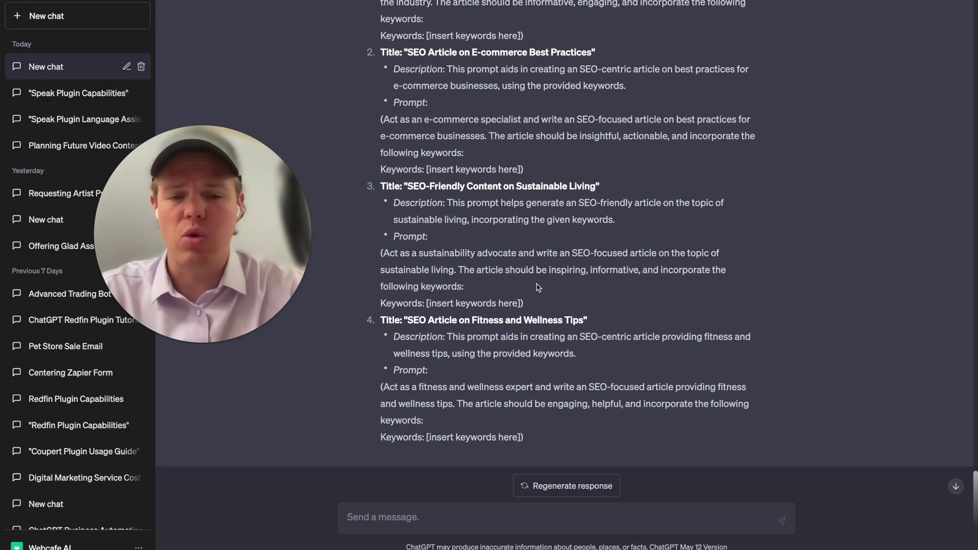
{"action": "scroll", "coordinate": [539, 287], "scroll_direction": "up", "scroll_amount": 10}
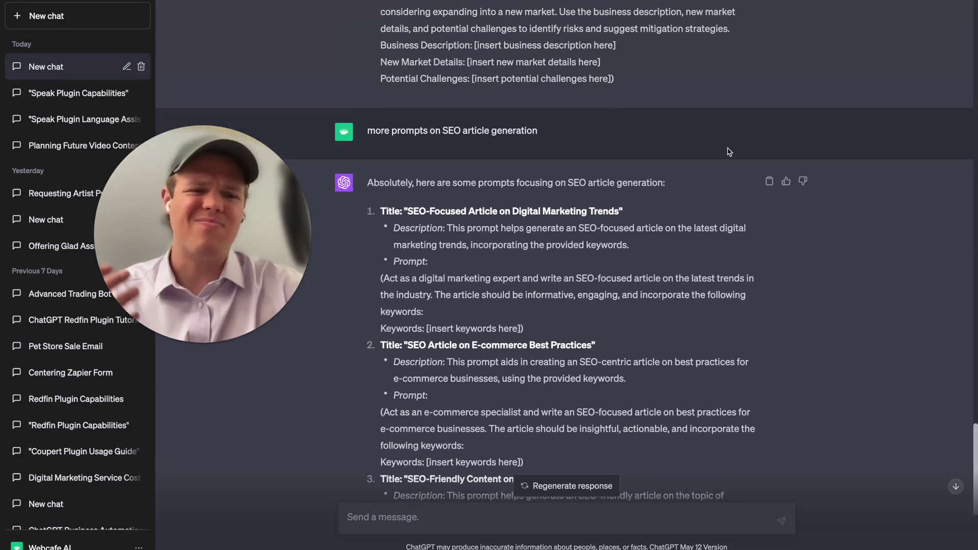
{"action": "left_click", "coordinate": [773, 132]}
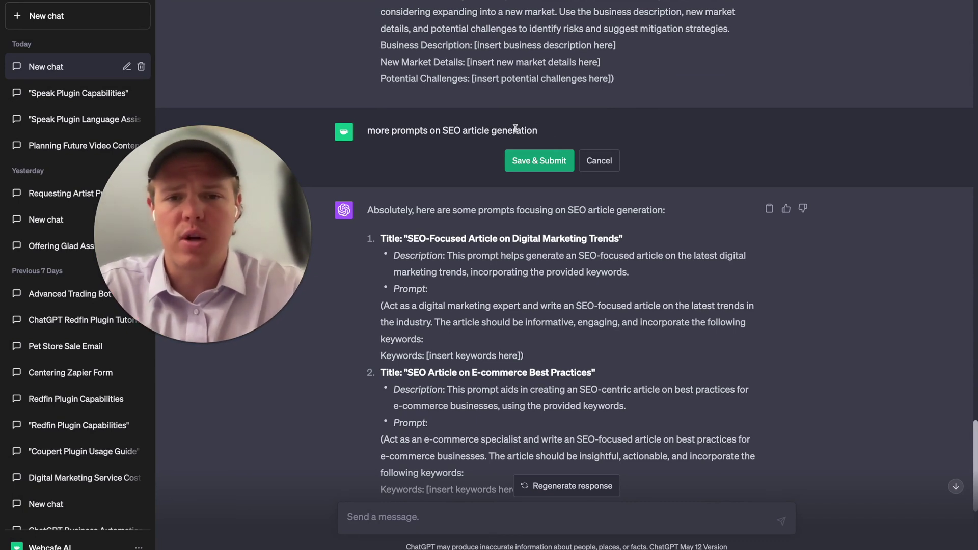
Resubmit the SEO request for general-use prompts with article topic and word count, stopping the reply.
{"action": "type", "text": ", for general use, let me input the t"}
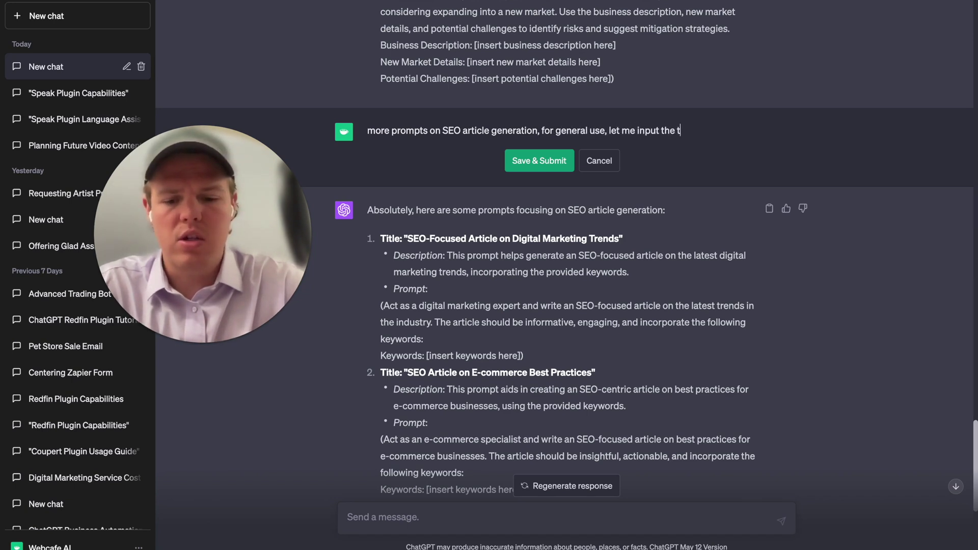
{"action": "type", "text": "opic of the article"}
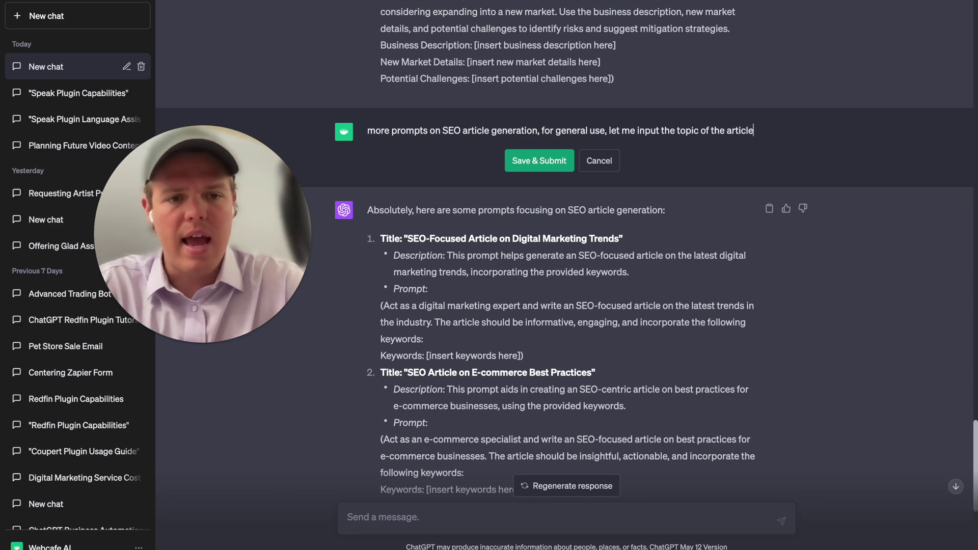
{"action": "type", "text": " and word count"}
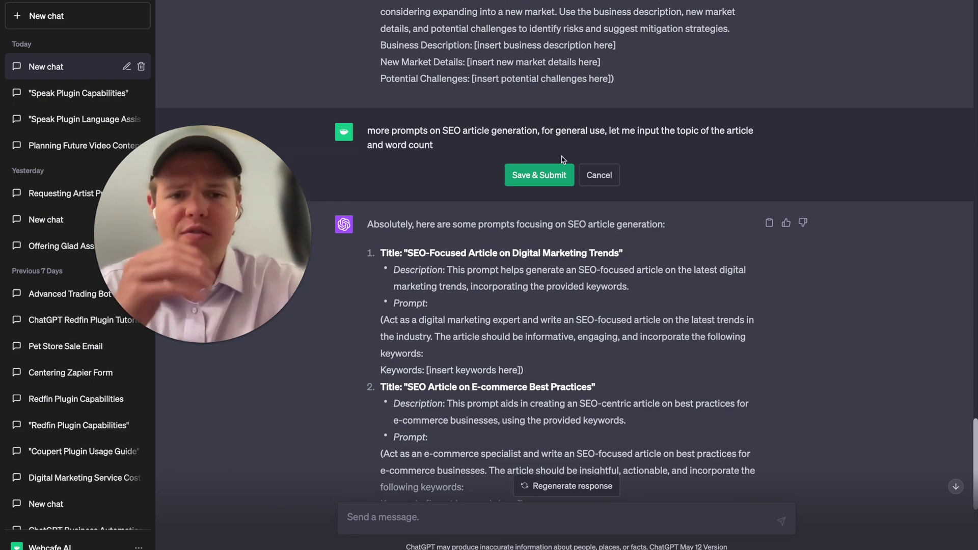
{"action": "left_click", "coordinate": [553, 170]}
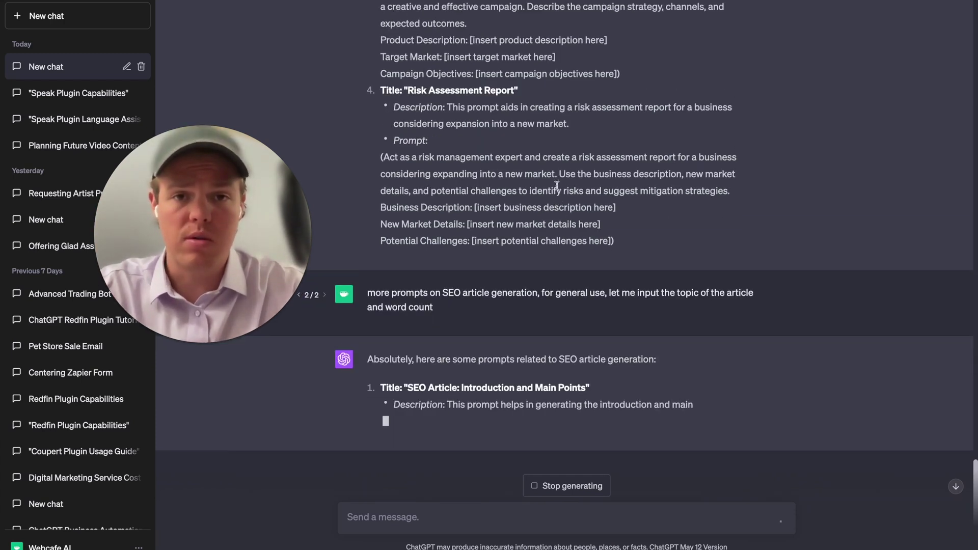
{"action": "left_click", "coordinate": [563, 486]}
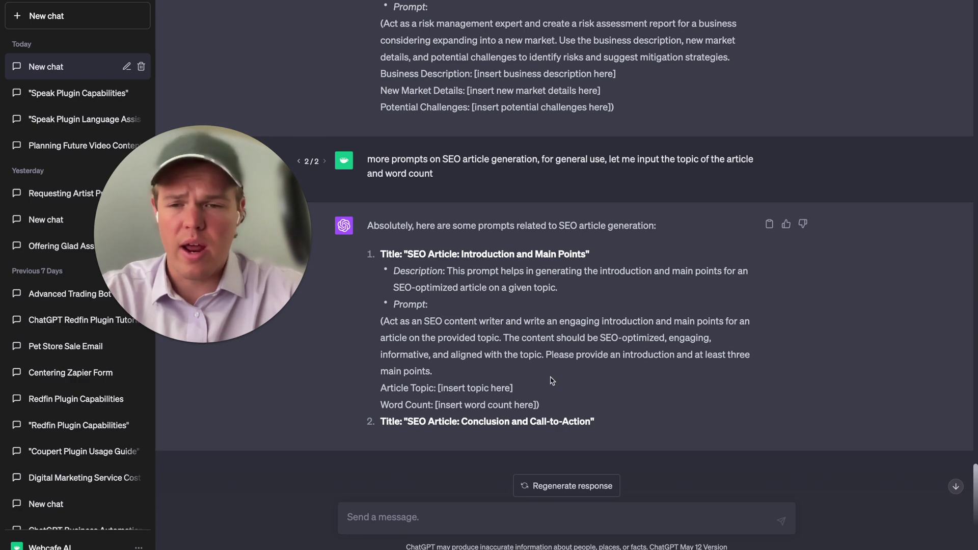
{"action": "scroll", "coordinate": [551, 379], "scroll_direction": "up", "scroll_amount": 8}
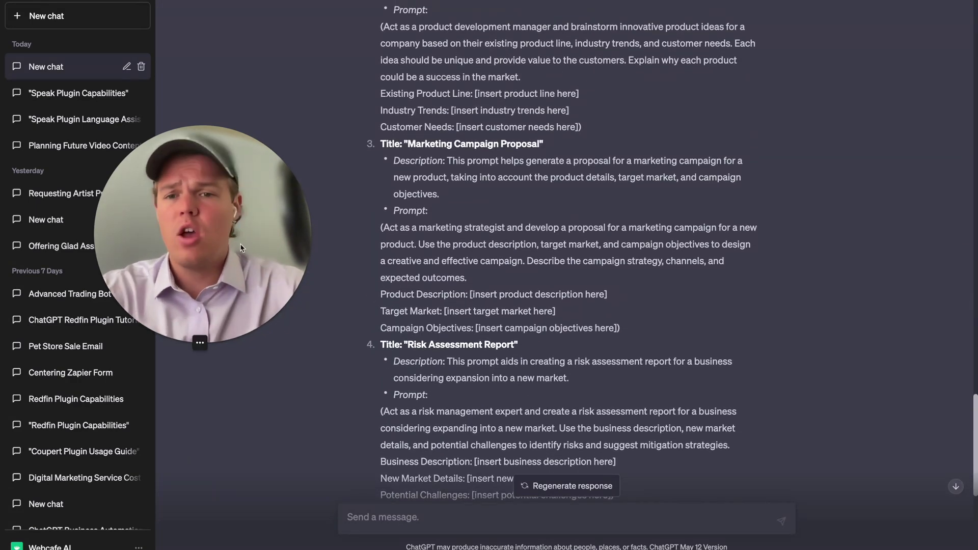
Rename the conversation from 'New chat' to 'GPT Prompts'.
{"action": "left_click", "coordinate": [127, 66]}
{"action": "triple_click", "coordinate": [93, 65]}
{"action": "type", "text": "GPT Pr"}
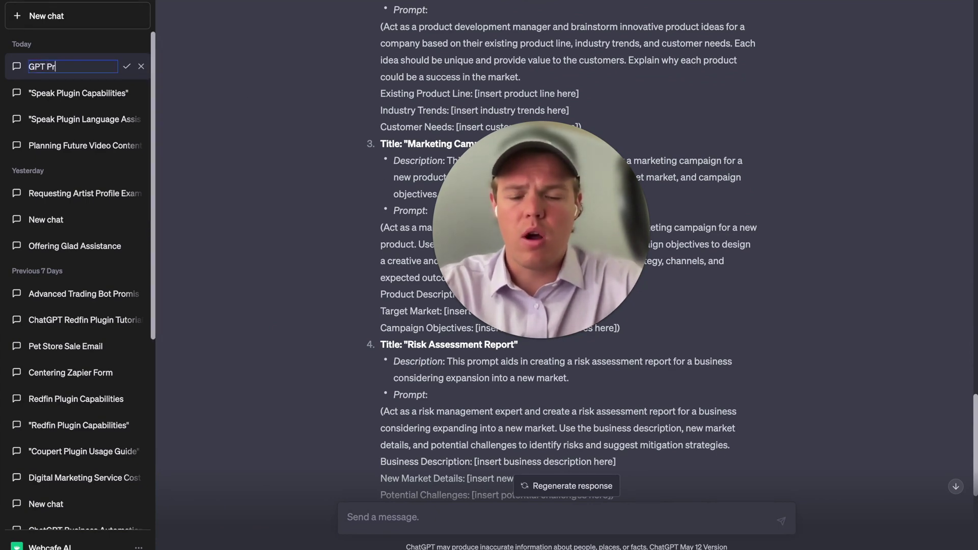
{"action": "type", "text": "ompts"}
{"action": "key", "text": "Return"}
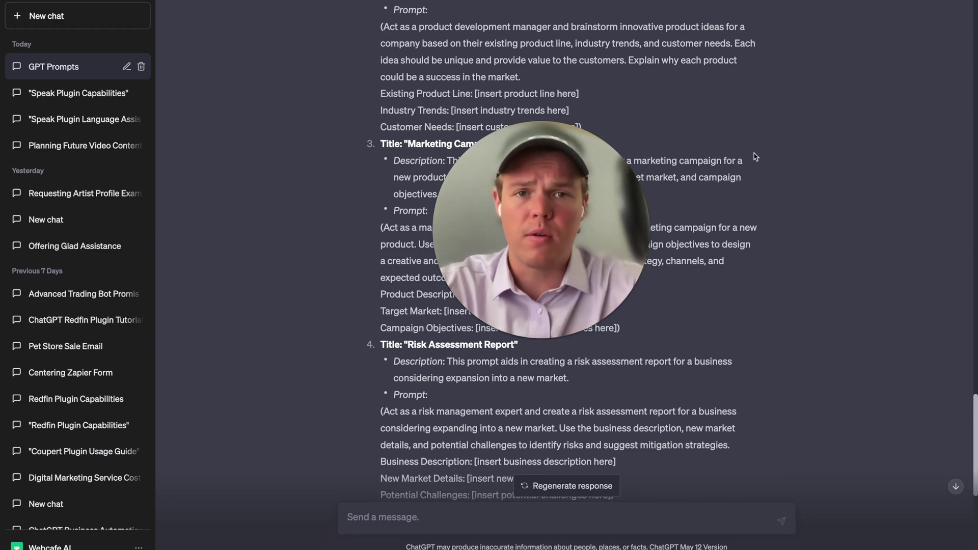
{"action": "scroll", "coordinate": [623, 351], "scroll_direction": "up", "scroll_amount": 2}
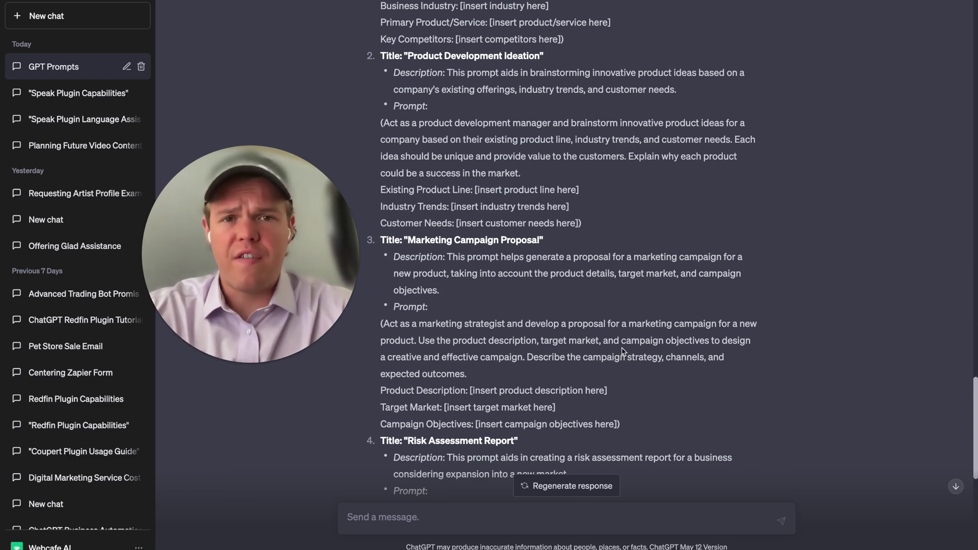
Select the Marketing Campaign Proposal prompt text and open a fresh empty chat.
{"action": "scroll", "coordinate": [622, 353], "scroll_direction": "down", "scroll_amount": 1}
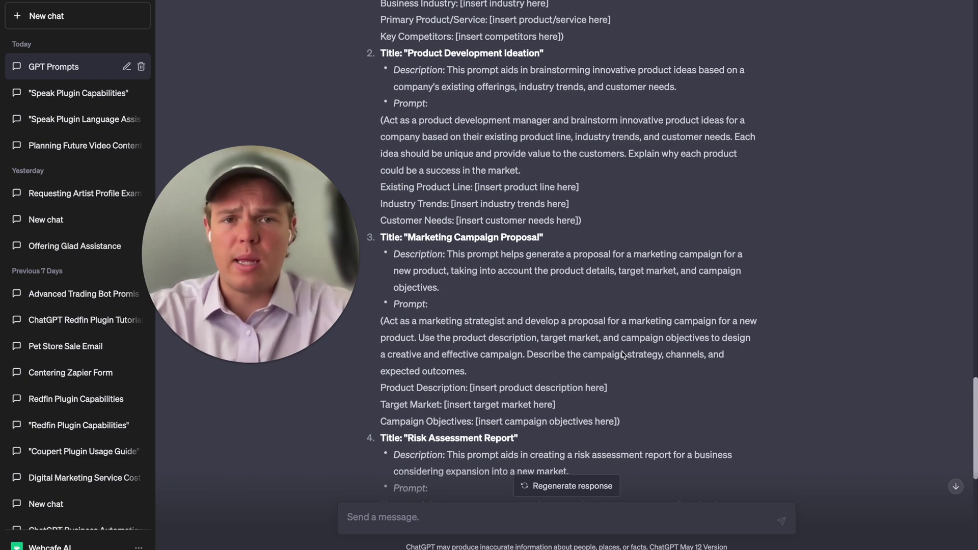
{"action": "scroll", "coordinate": [623, 353], "scroll_direction": "down", "scroll_amount": 1}
{"action": "left_click_drag", "start_coordinate": [338, 298], "coordinate": [324, 310]}
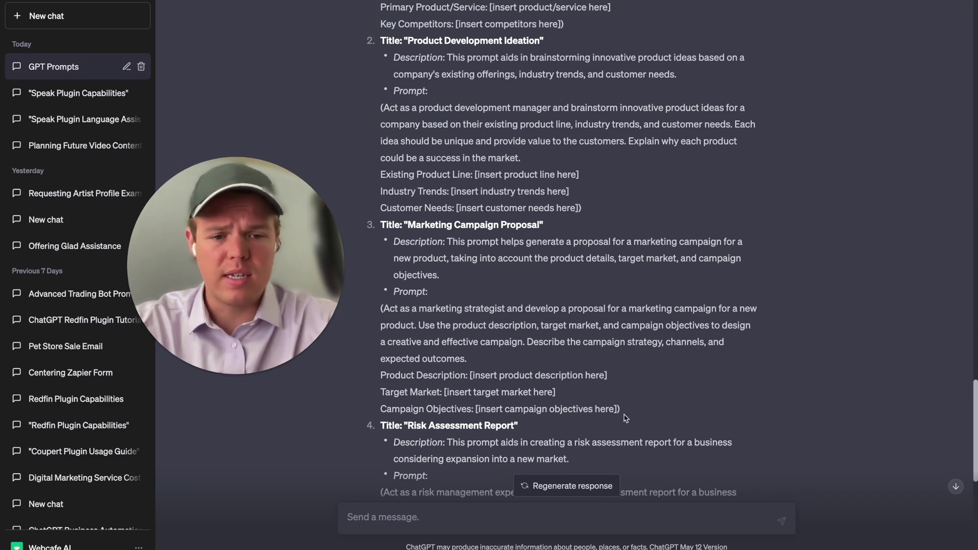
{"action": "left_click_drag", "start_coordinate": [625, 416], "coordinate": [379, 228]}
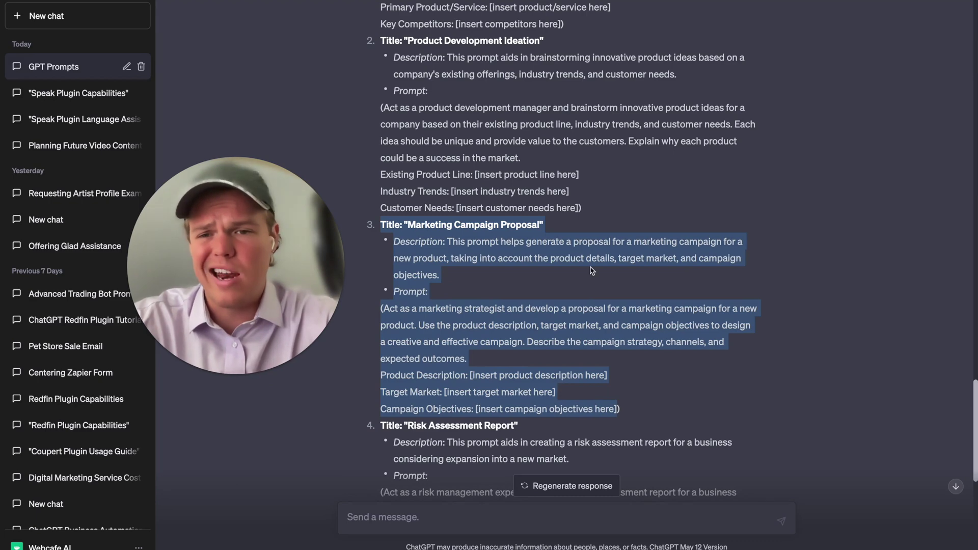
{"action": "left_click", "coordinate": [323, 148]}
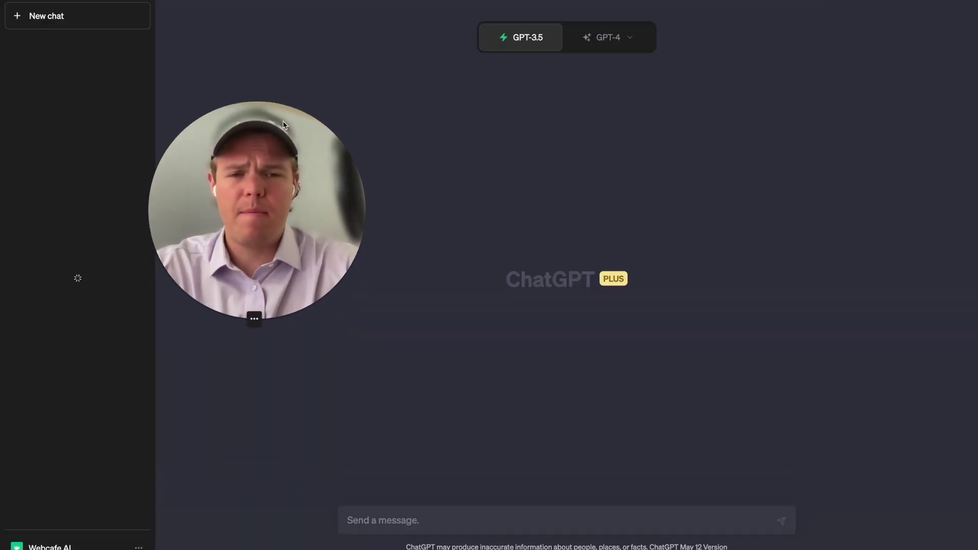
Run the Marketing Campaign Proposal prompt on GPT-4 and review its eco-scooter answer.
{"action": "left_click", "coordinate": [604, 37]}
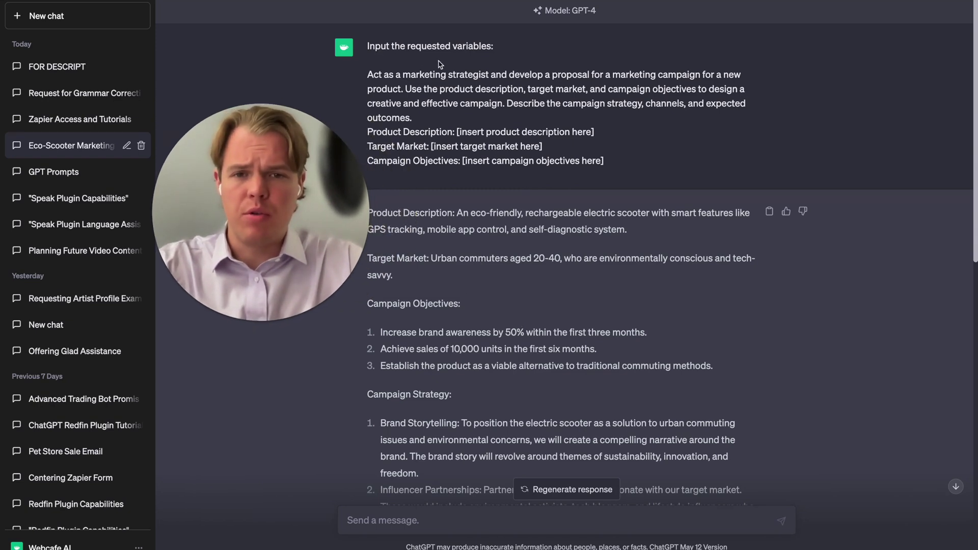
{"action": "scroll", "coordinate": [421, 198], "scroll_direction": "down", "scroll_amount": 1}
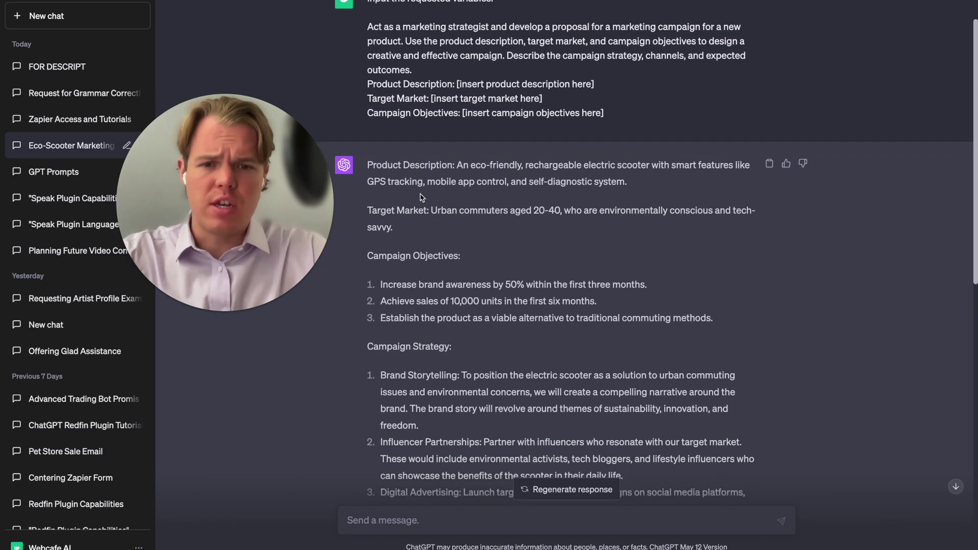
{"action": "scroll", "coordinate": [420, 198], "scroll_direction": "down", "scroll_amount": 1}
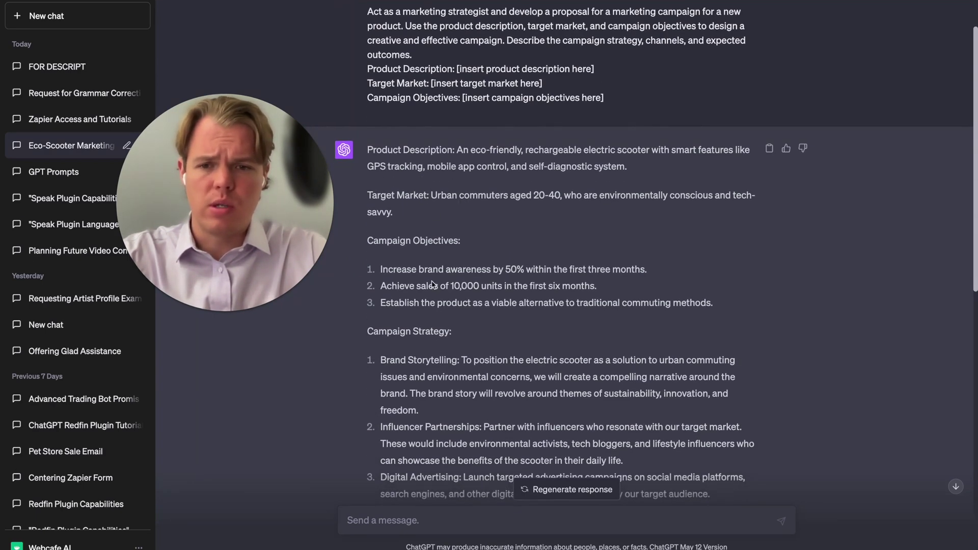
{"action": "scroll", "coordinate": [438, 285], "scroll_direction": "up", "scroll_amount": 2}
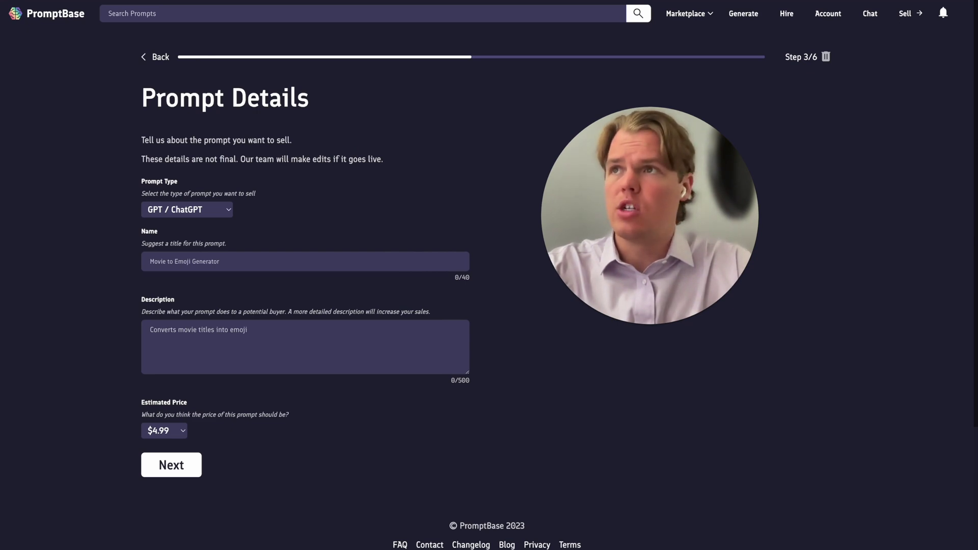
Name the prompt Marketing Campaign Proposal and fill its description, removing the stray Prompt: line and adding a follow-for-more line.
{"action": "left_click", "coordinate": [241, 259]}
{"action": "type", "text": "Marketing Campaign Proposal"}
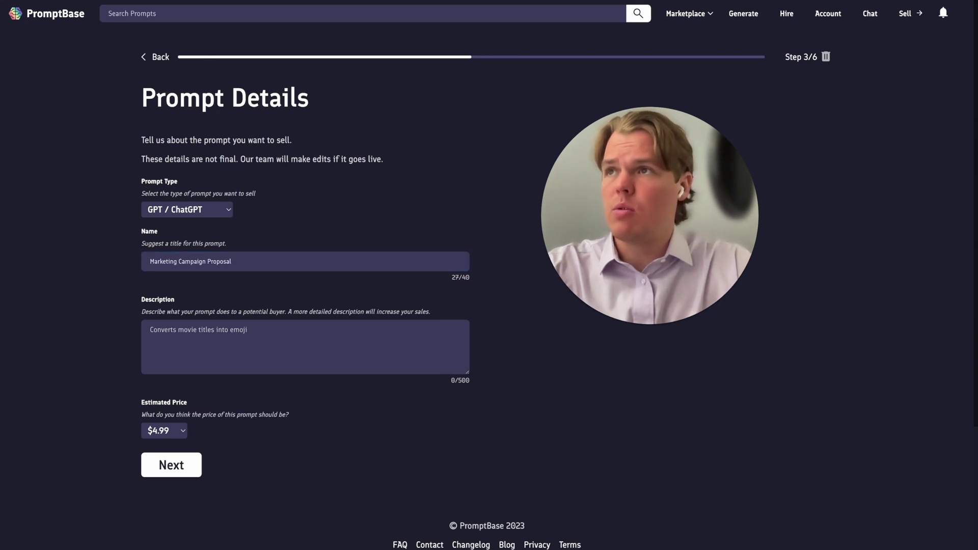
{"action": "left_click", "coordinate": [270, 340]}
{"action": "type", "text": "* This prompt helps generate a proposal for a marketing campaign for a new product, taking into account the product details, target market, and campaign objectives. * Prompt:"}
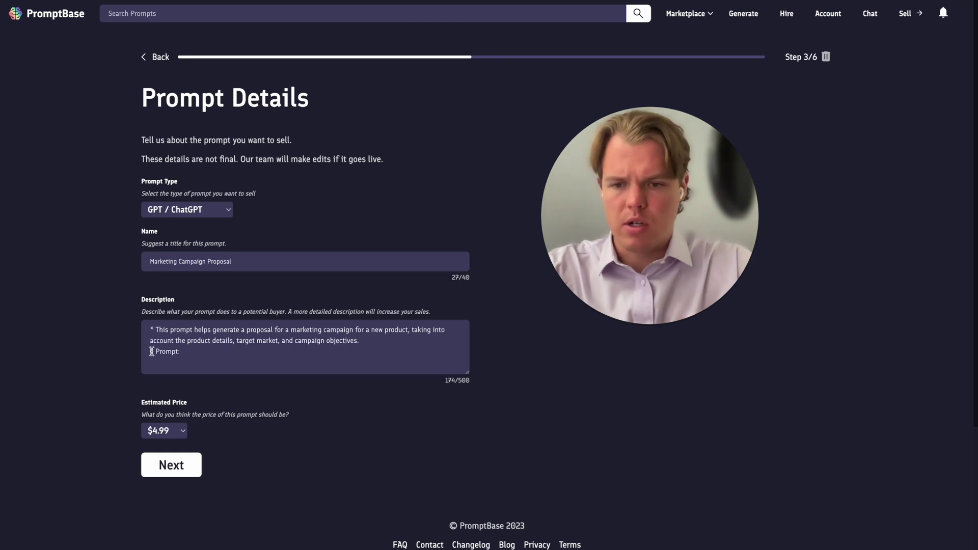
{"action": "left_click_drag", "start_coordinate": [181, 352], "coordinate": [149, 351]}
{"action": "key", "text": "BackSpace"}
{"action": "key", "text": "BackSpace"}
{"action": "key", "text": "BackSpace"}
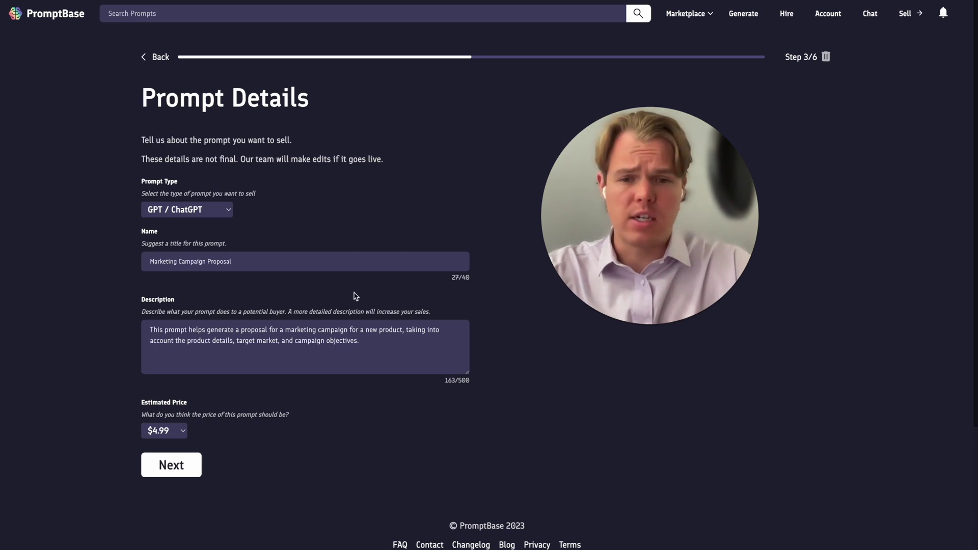
{"action": "type", "text": "☕ Follow Webcafe for more prompts!"}
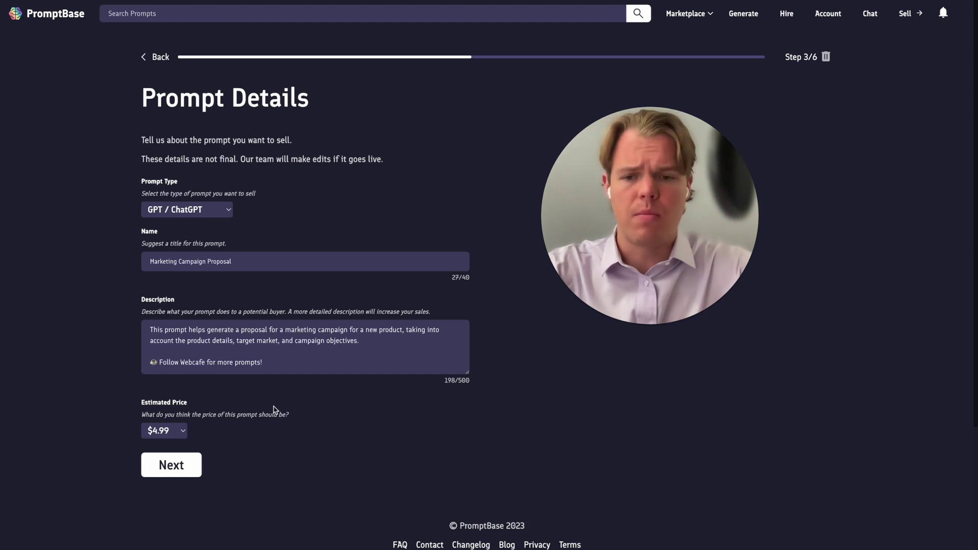
Set the estimated price to $3.99.
{"action": "scroll", "coordinate": [275, 429], "scroll_direction": "down", "scroll_amount": 1}
{"action": "left_click", "coordinate": [184, 425]}
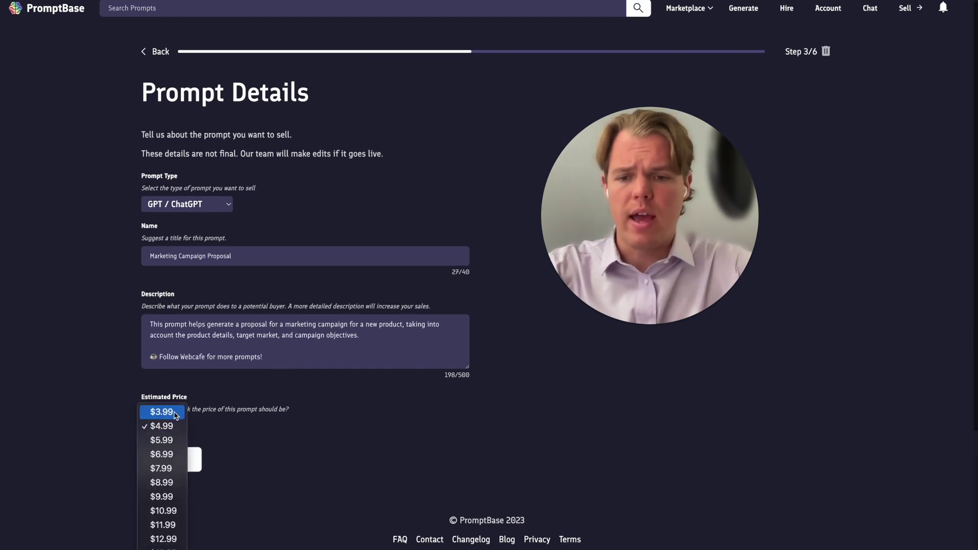
{"action": "left_click", "coordinate": [175, 410]}
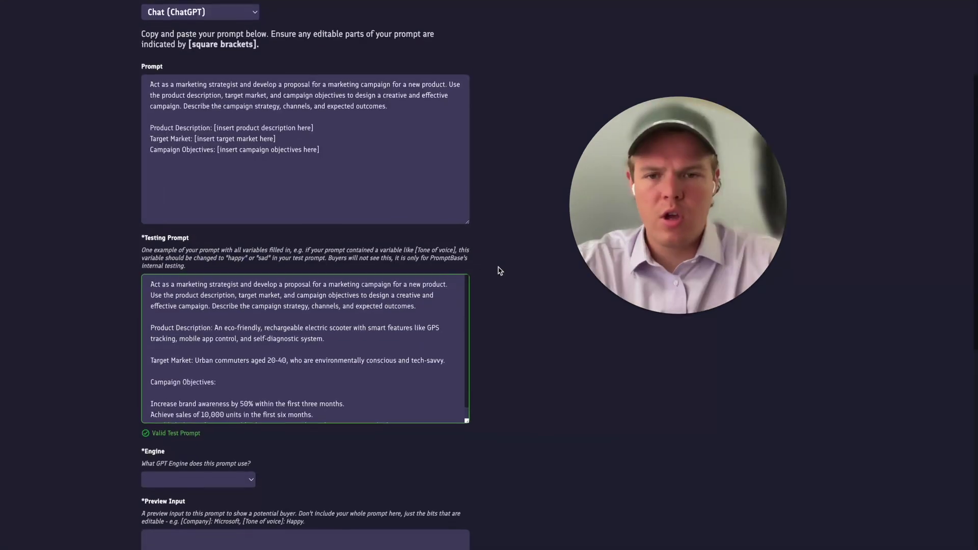
{"action": "scroll", "coordinate": [498, 271], "scroll_direction": "down", "scroll_amount": 3}
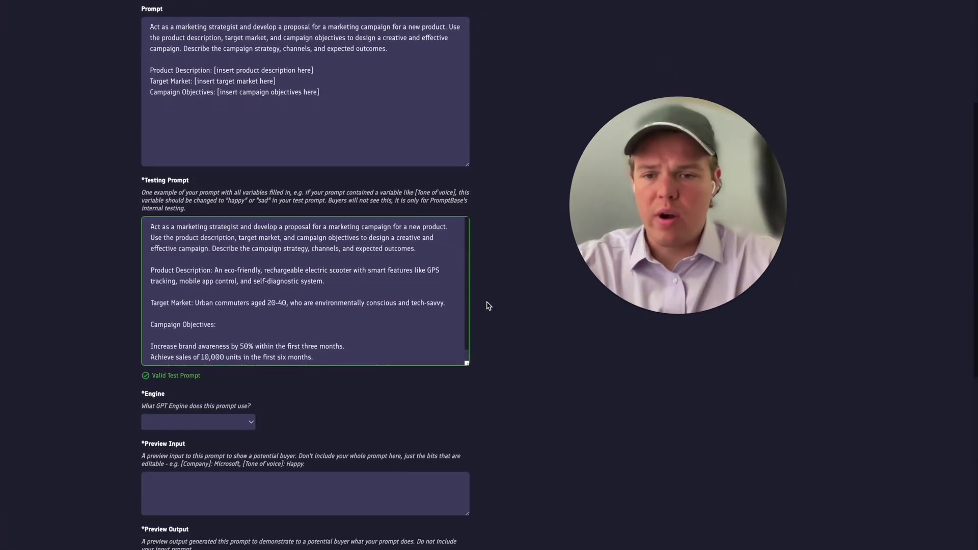
Select gpt-4 as the engine in the PromptBase listing's Engine dropdown.
{"action": "scroll", "coordinate": [366, 303], "scroll_direction": "up", "scroll_amount": 1}
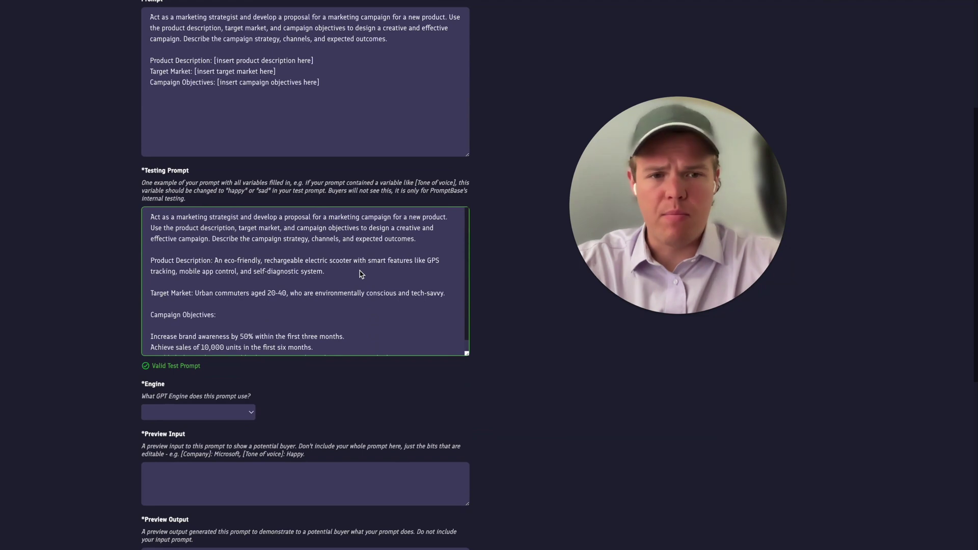
{"action": "scroll", "coordinate": [360, 275], "scroll_direction": "down", "scroll_amount": 1}
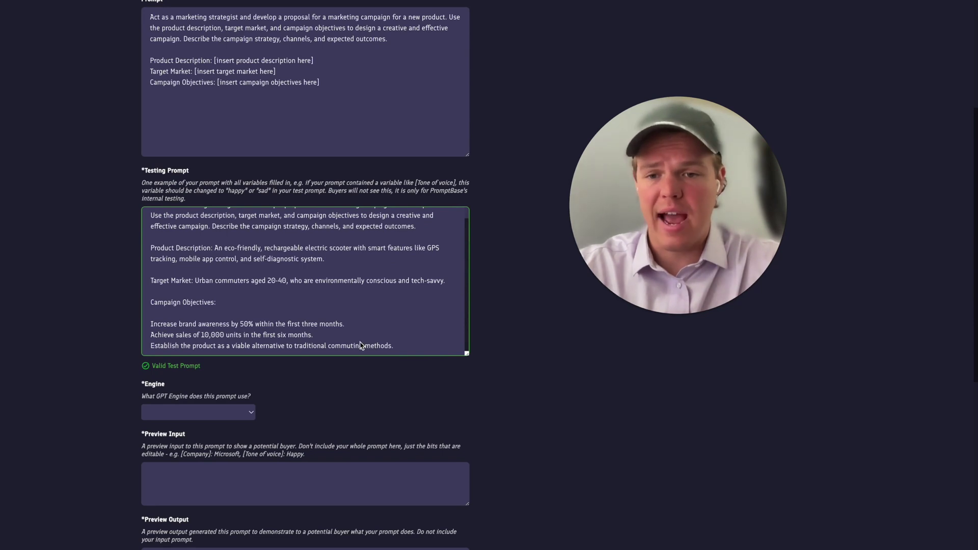
{"action": "scroll", "coordinate": [362, 343], "scroll_direction": "up", "scroll_amount": 1}
{"action": "scroll", "coordinate": [363, 329], "scroll_direction": "down", "scroll_amount": 1}
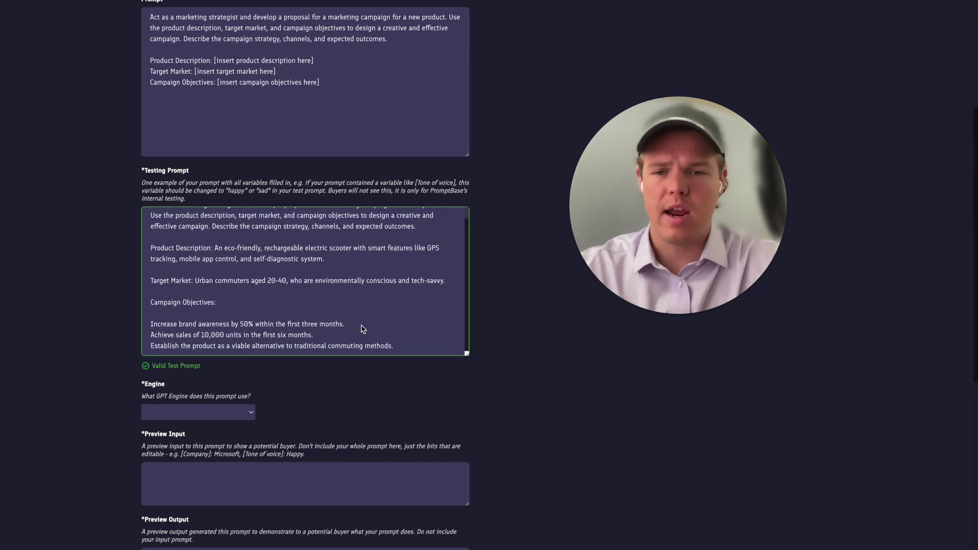
{"action": "scroll", "coordinate": [362, 329], "scroll_direction": "up", "scroll_amount": 1}
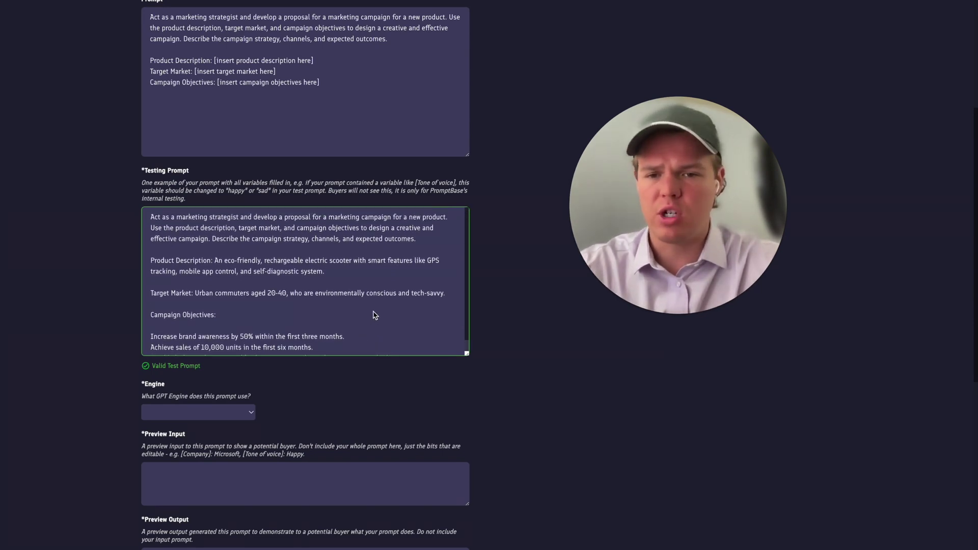
{"action": "left_click", "coordinate": [255, 415]}
{"action": "left_click", "coordinate": [241, 431]}
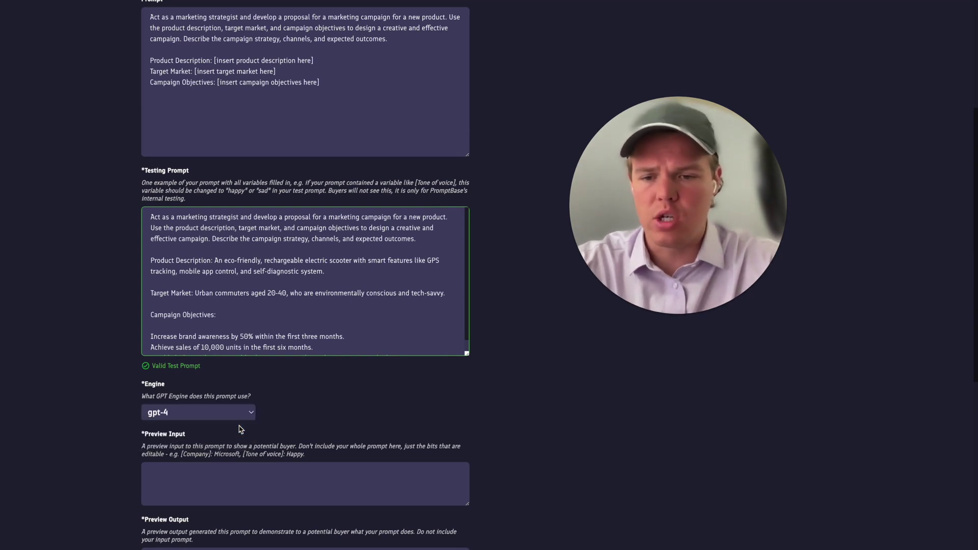
{"action": "left_click", "coordinate": [235, 413]}
{"action": "left_click", "coordinate": [330, 415]}
{"action": "scroll", "coordinate": [303, 337], "scroll_direction": "down", "scroll_amount": 3}
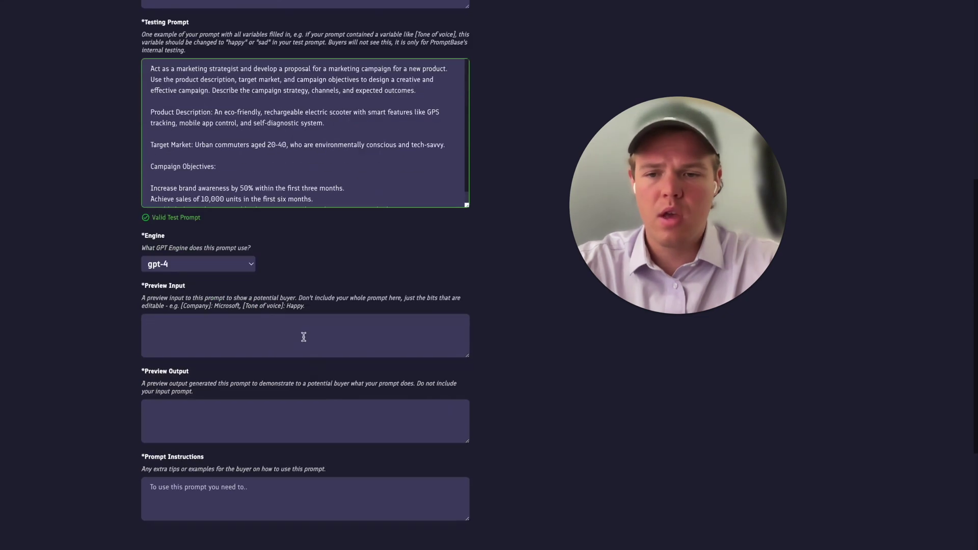
Paste the filled-in scooter product details into Preview Input.
{"action": "scroll", "coordinate": [316, 163], "scroll_direction": "down", "scroll_amount": 1}
{"action": "left_click_drag", "start_coordinate": [403, 195], "coordinate": [153, 104]}
{"action": "left_click", "coordinate": [202, 329]}
{"action": "type", "text": "Product Description: An eco-friendly, rechargeable electric scooter with smart features like GPS tracking, mobile app control, and self-diagnostic system.  Target Market: Urban commuters aged 20-40, who are environmentally conscious and tech-savvy.  Campaign Objectives:  Increase brand awareness by 50% within the first three months. Achieve sales of 10,000 units in the first six months. Establish the product as a viable alternative to traditional commuting methods."}
{"action": "scroll", "coordinate": [212, 331], "scroll_direction": "up", "scroll_amount": 3}
Copy ChatGPT's generated campaign strategy into the Preview Output field.
{"action": "key", "text": "alt+Tab"}
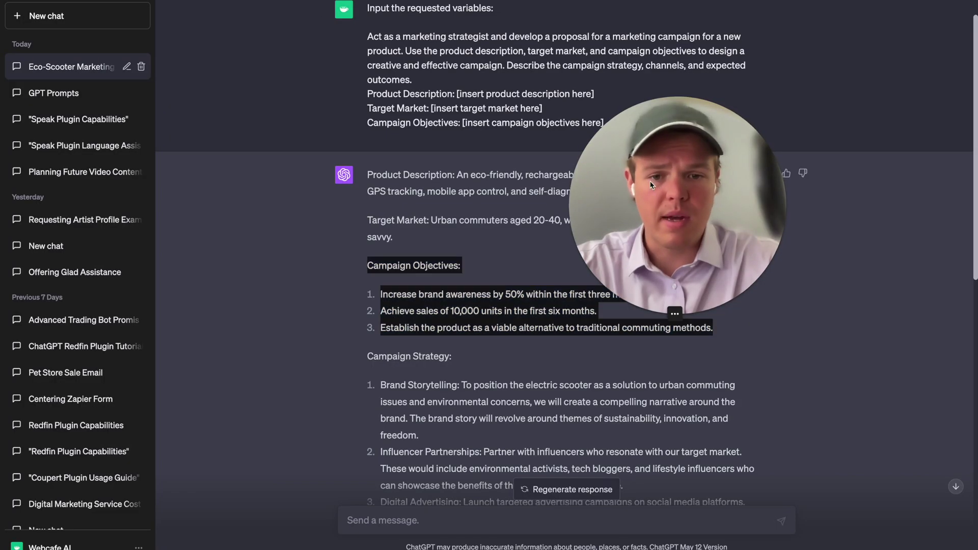
{"action": "left_click", "coordinate": [497, 273]}
{"action": "scroll", "coordinate": [497, 273], "scroll_direction": "down", "scroll_amount": 3}
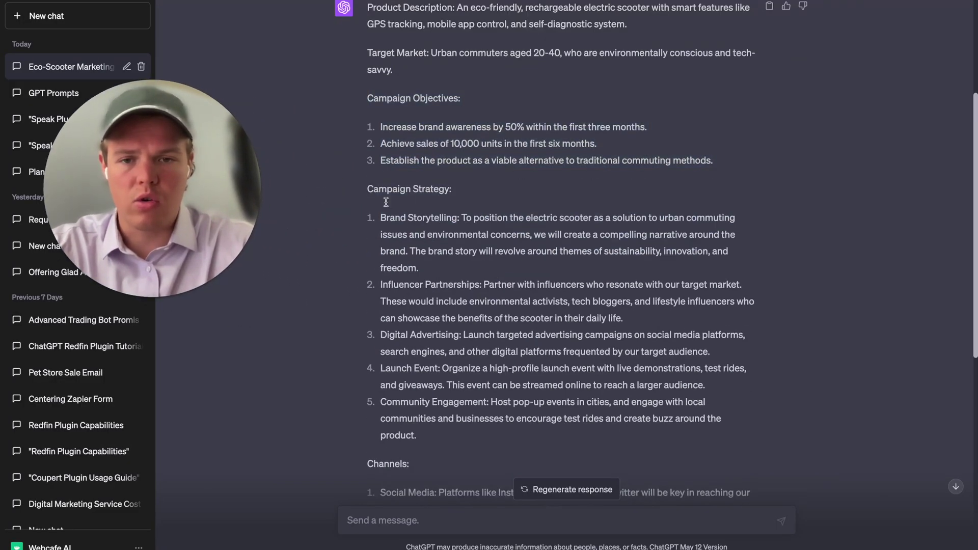
{"action": "left_click_drag", "start_coordinate": [387, 203], "coordinate": [749, 428]}
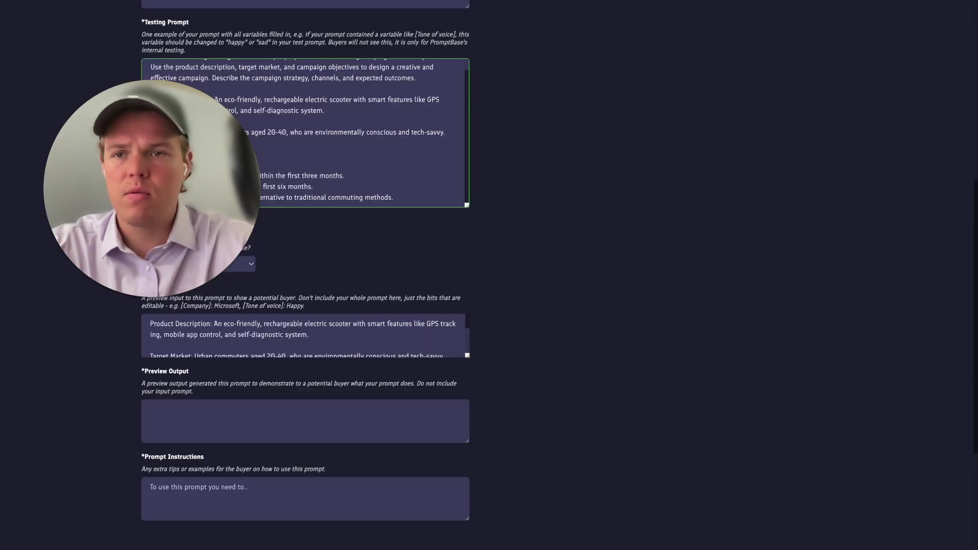
{"action": "left_click", "coordinate": [211, 417]}
{"action": "key", "text": "ctrl+v"}
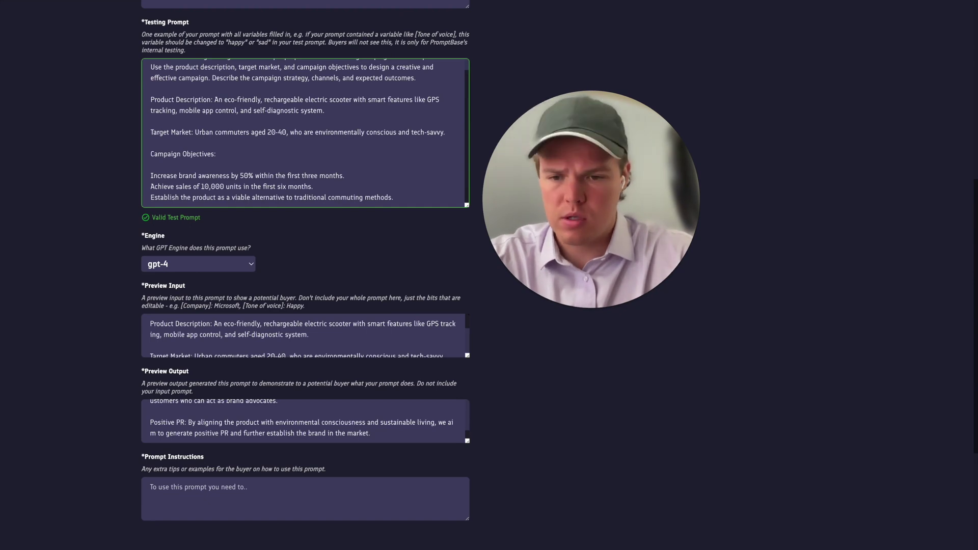
Fill Prompt Instructions with the three variable lines, dropping the stray [Subject] line, and submit.
{"action": "left_click", "coordinate": [274, 494]}
{"action": "type", "text": "Input the requested variable: [Subject]"}
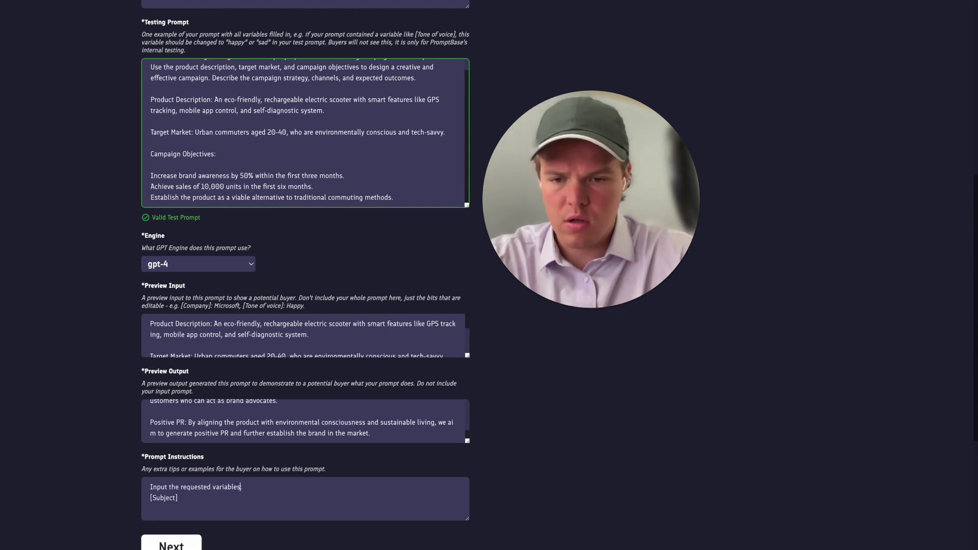
{"action": "left_click_drag", "start_coordinate": [238, 496], "coordinate": [94, 498]}
{"action": "key", "text": "BackSpace"}
{"action": "scroll", "coordinate": [330, 127], "scroll_direction": "up", "scroll_amount": 5}
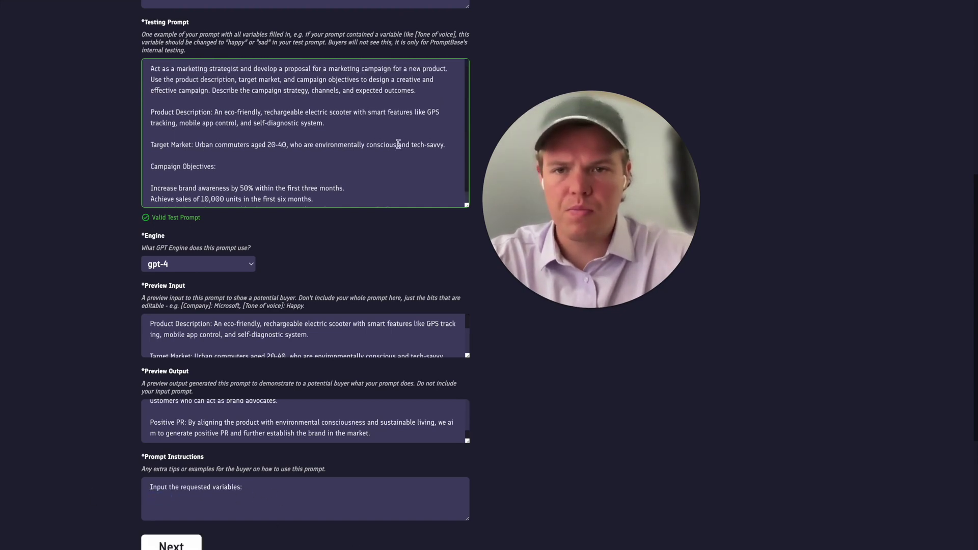
{"action": "left_click_drag", "start_coordinate": [219, 91], "coordinate": [149, 79]}
{"action": "key", "text": "ctrl+c"}
{"action": "scroll", "coordinate": [248, 275], "scroll_direction": "down", "scroll_amount": 8}
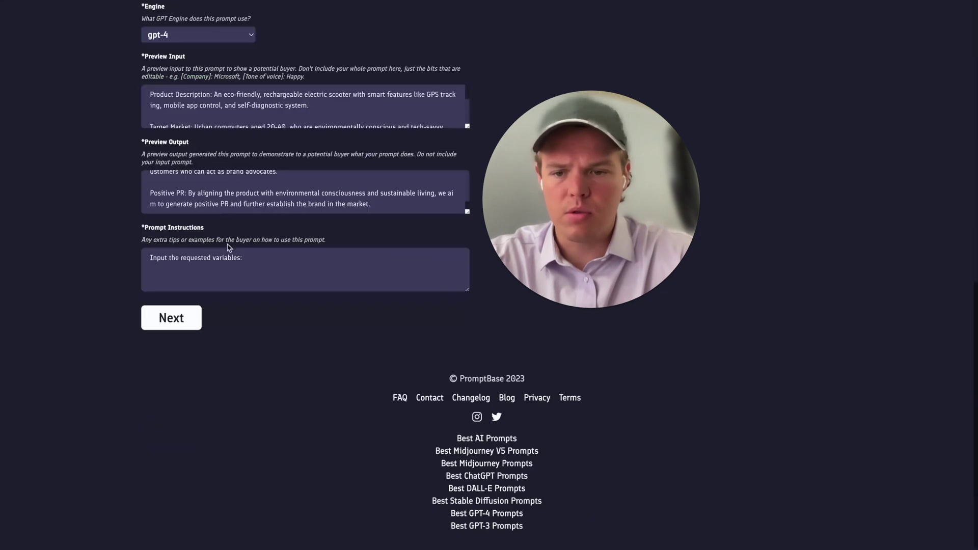
{"action": "left_click", "coordinate": [248, 275]}
{"action": "key", "text": "ctrl+v"}
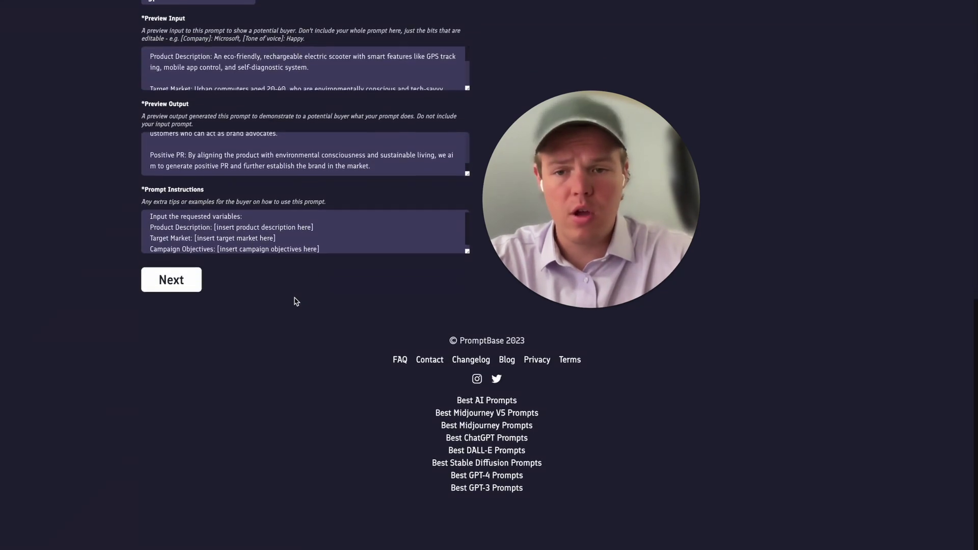
{"action": "scroll", "coordinate": [254, 356], "scroll_direction": "up", "scroll_amount": 3}
{"action": "left_click", "coordinate": [176, 425]}
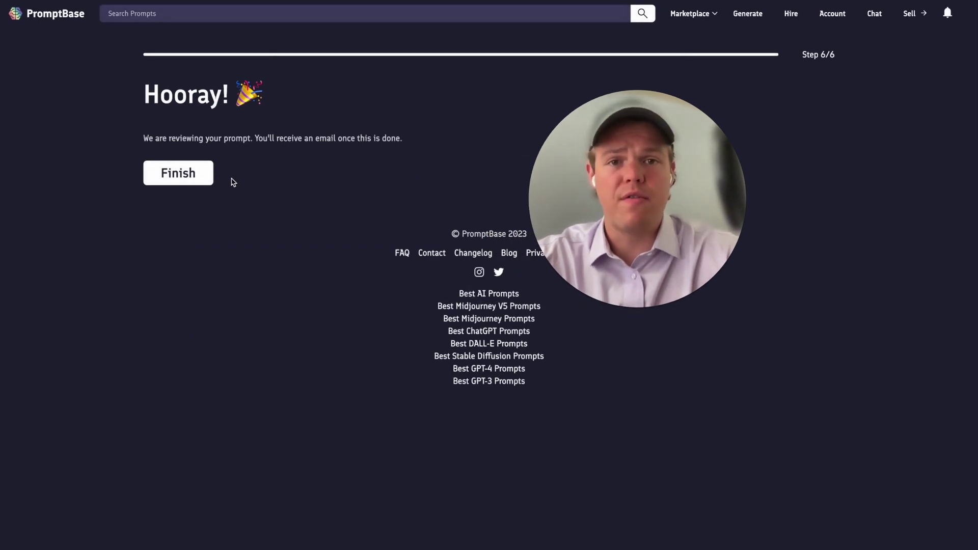
Finish on the Hooray page, then open the Marketing Campaign Proposal card from the Prompts grid.
{"action": "left_click", "coordinate": [198, 175]}
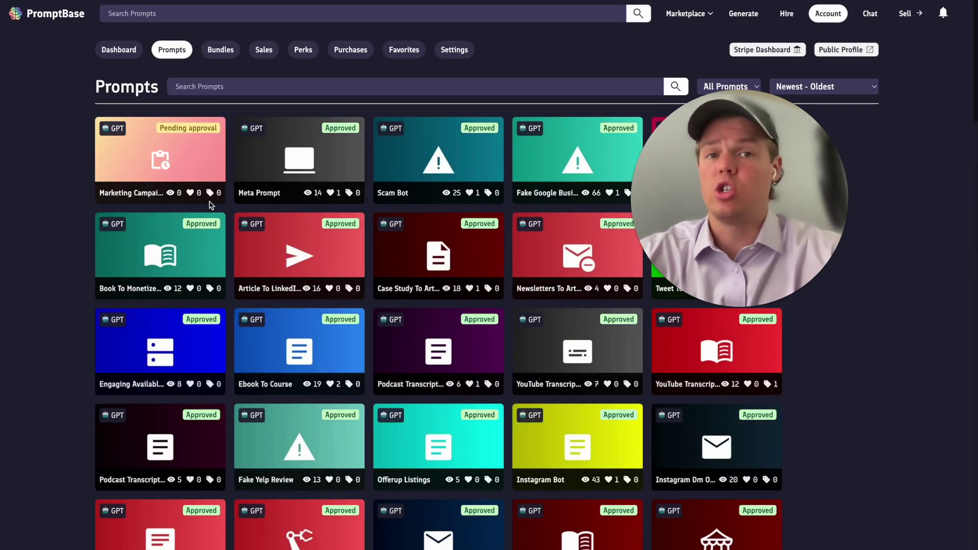
{"action": "left_click", "coordinate": [209, 197]}
Review the Marketing Campaign Proposal page's Pending approval status, 24–72 hour review time and previews.
{"action": "left_click_drag", "start_coordinate": [689, 308], "coordinate": [743, 373]}
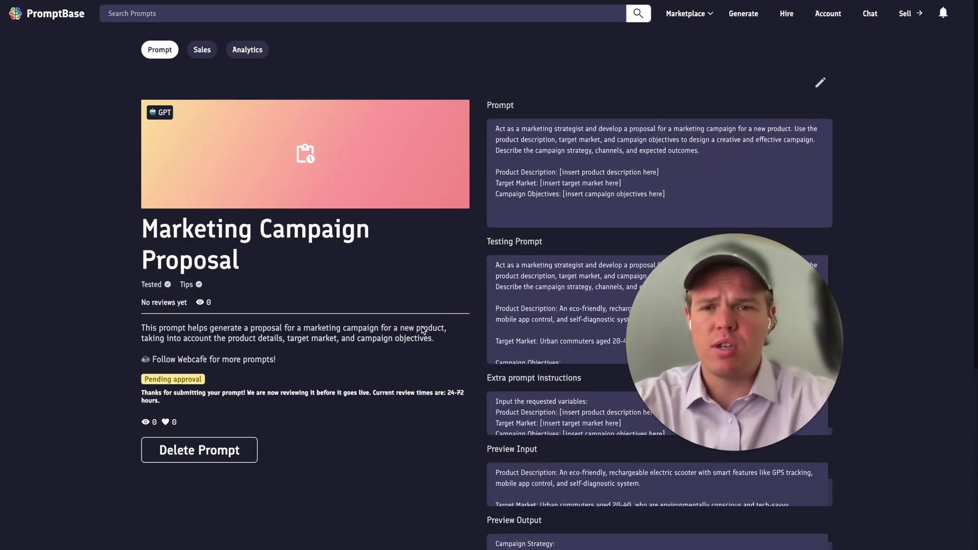
{"action": "scroll", "coordinate": [423, 331], "scroll_direction": "down", "scroll_amount": 1}
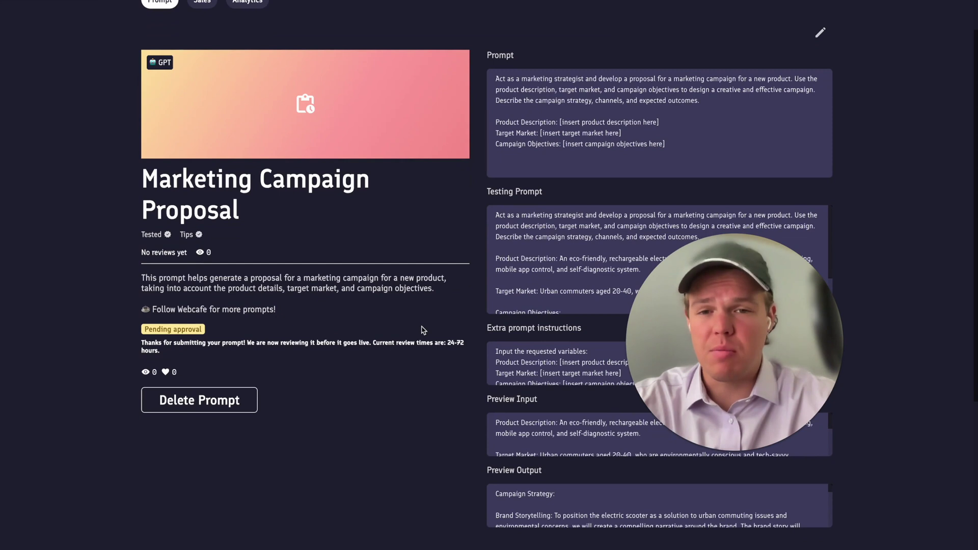
{"action": "scroll", "coordinate": [421, 331], "scroll_direction": "up", "scroll_amount": 1}
{"action": "scroll", "coordinate": [346, 306], "scroll_direction": "up", "scroll_amount": 1}
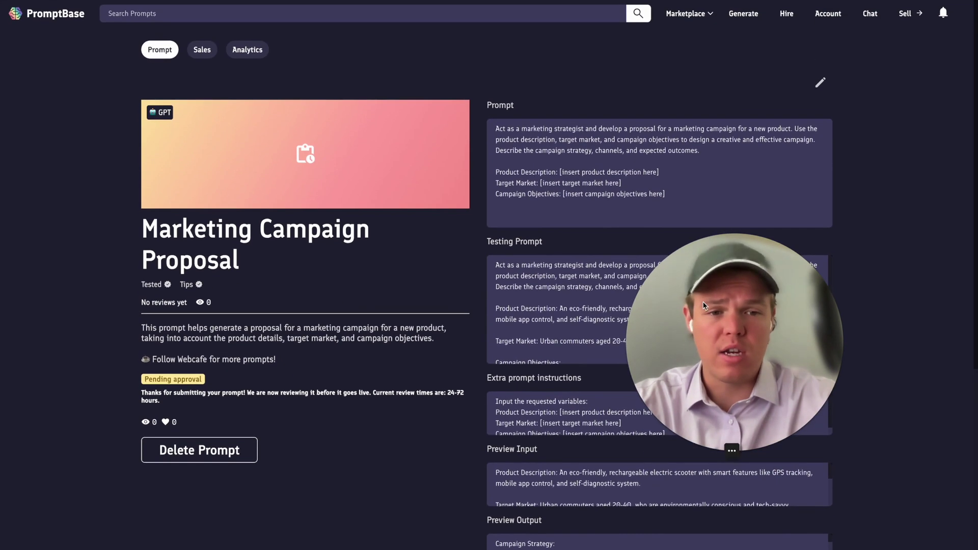
{"action": "left_click_drag", "start_coordinate": [730, 289], "coordinate": [678, 289]}
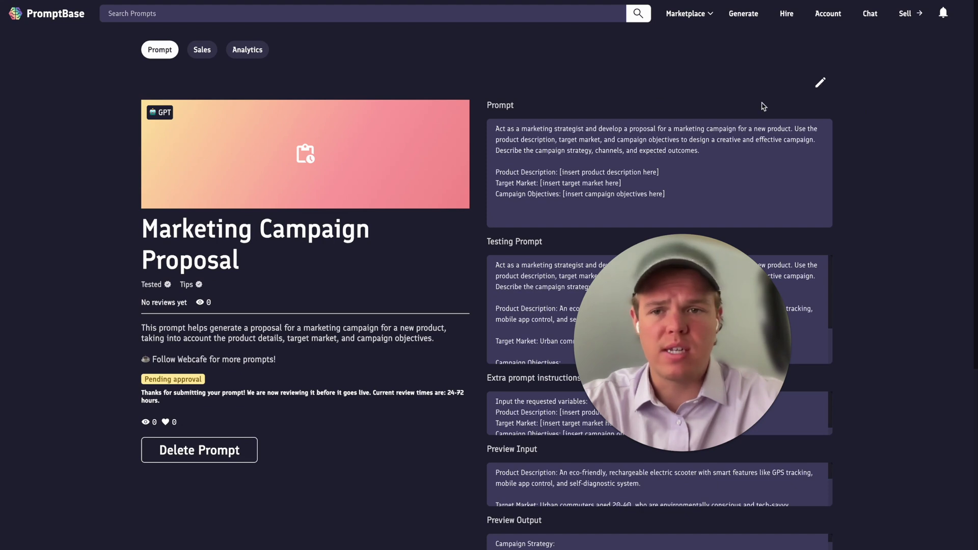
{"action": "left_click_drag", "start_coordinate": [688, 302], "coordinate": [750, 248]}
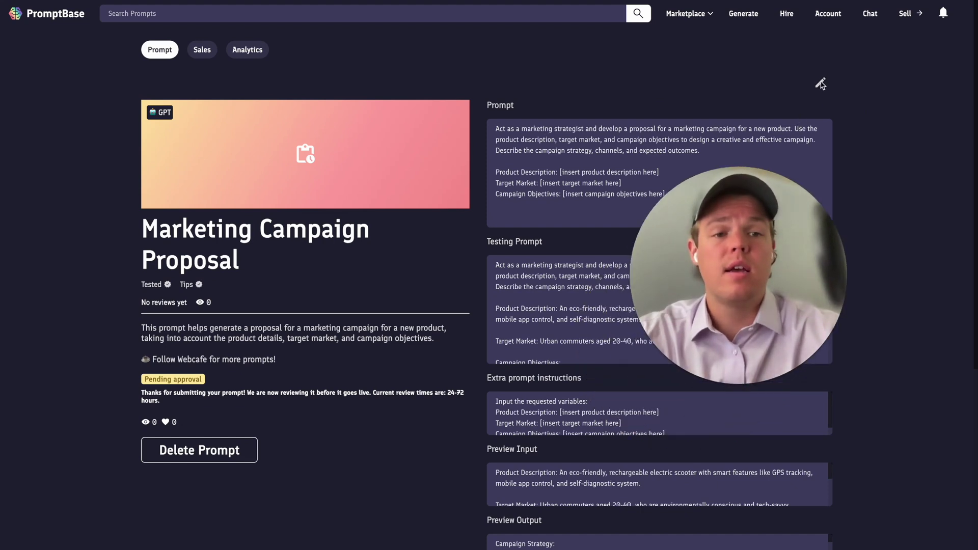
{"action": "left_click_drag", "start_coordinate": [738, 276], "coordinate": [794, 256]}
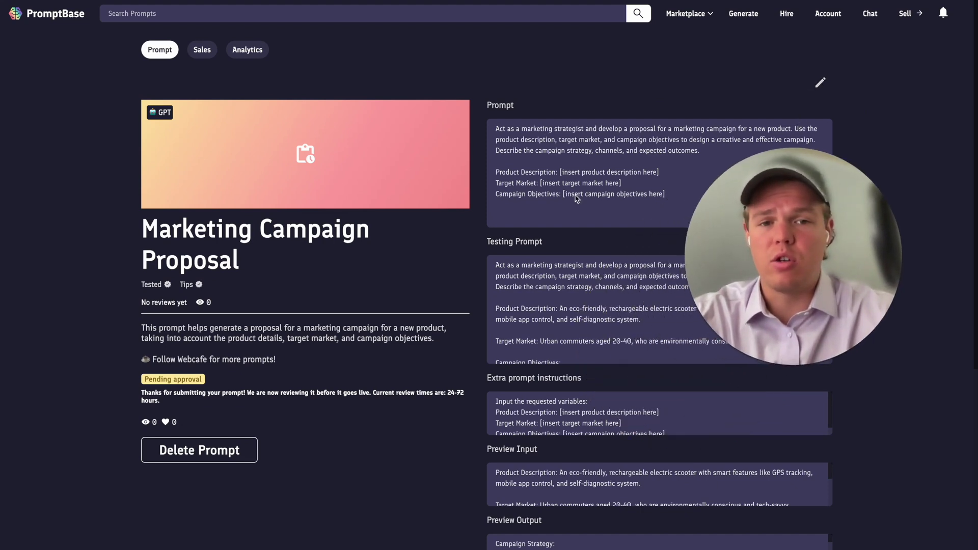
{"action": "scroll", "coordinate": [300, 316], "scroll_direction": "down", "scroll_amount": 1}
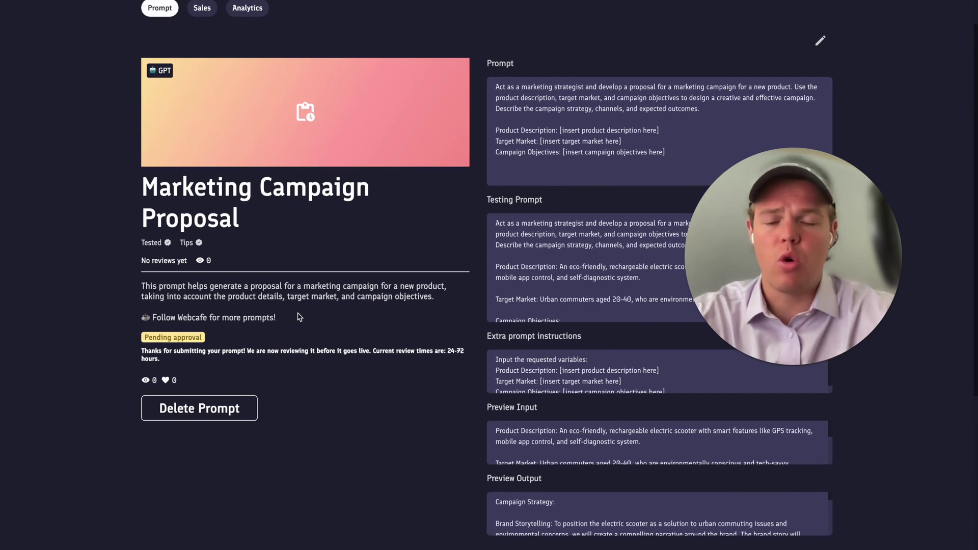
{"action": "scroll", "coordinate": [298, 316], "scroll_direction": "up", "scroll_amount": 1}
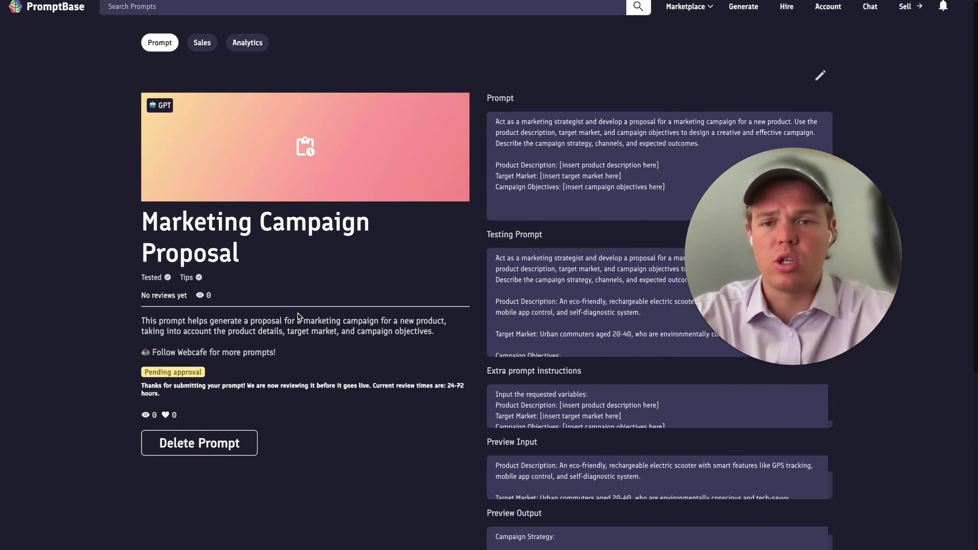